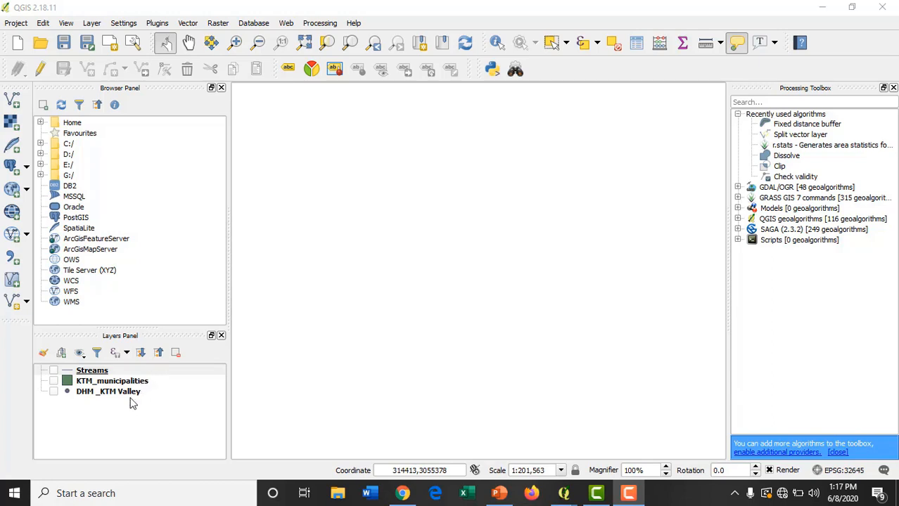
Step: Turn on the Streams layer's visibility and open its layer properties
click(56, 372)
click(54, 370)
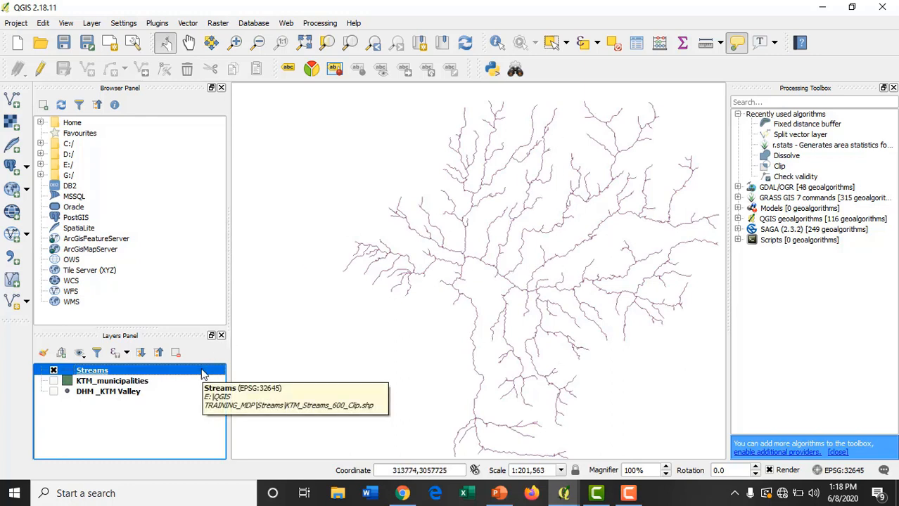
right_click(202, 373)
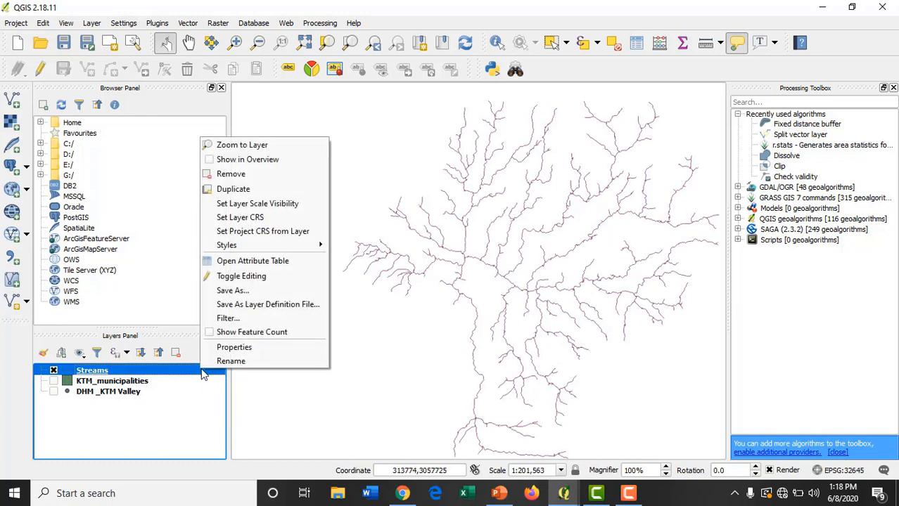
click(231, 348)
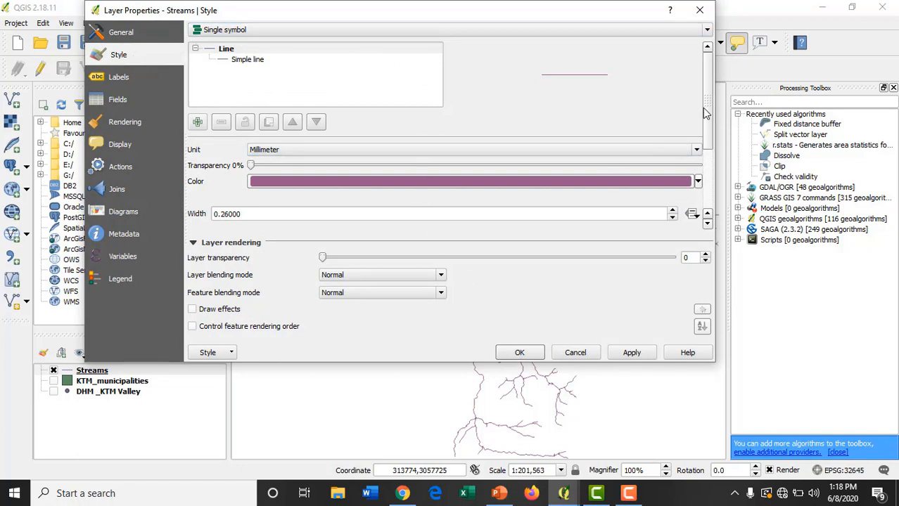
Step: Keep the Streams style on Single symbol with Millimeter units and raise the line transparency to about 39%
mouse_move(705, 112)
mouse_down()
mouse_move(707, 188)
mouse_move(714, 107)
mouse_up()
click(707, 30)
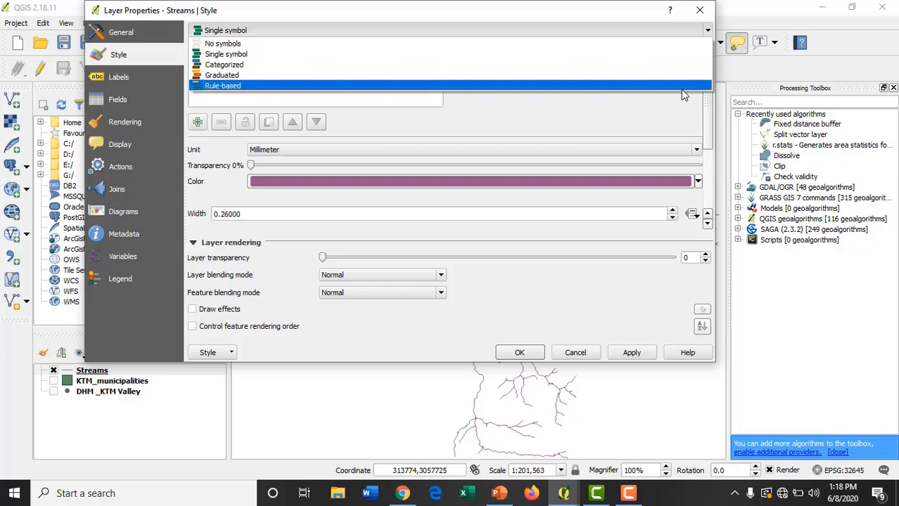
click(666, 55)
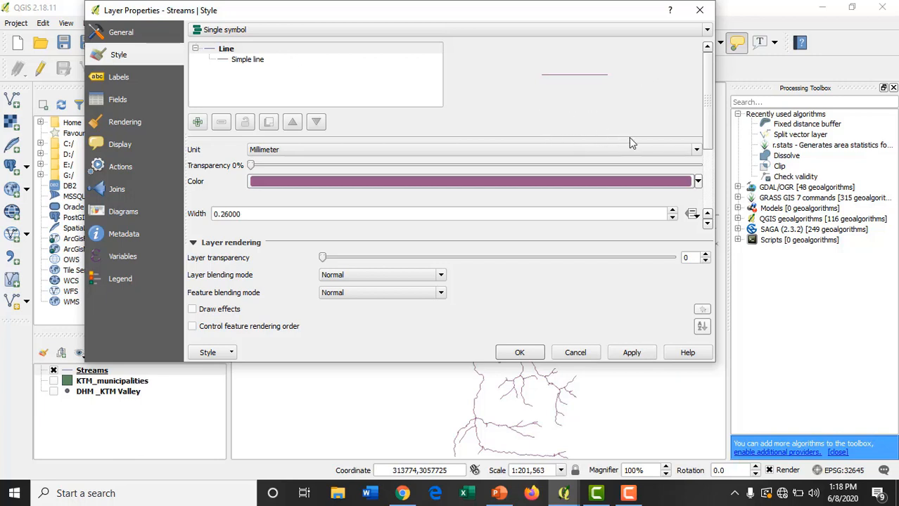
click(697, 150)
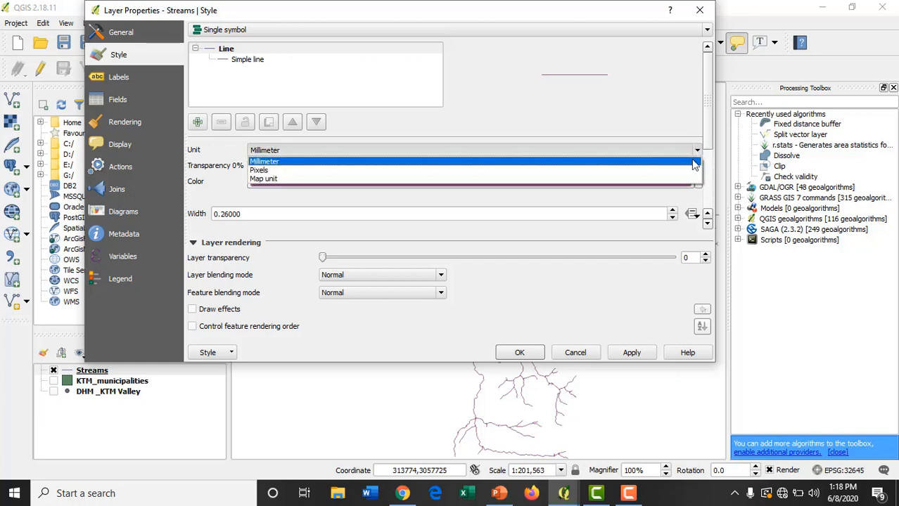
click(691, 148)
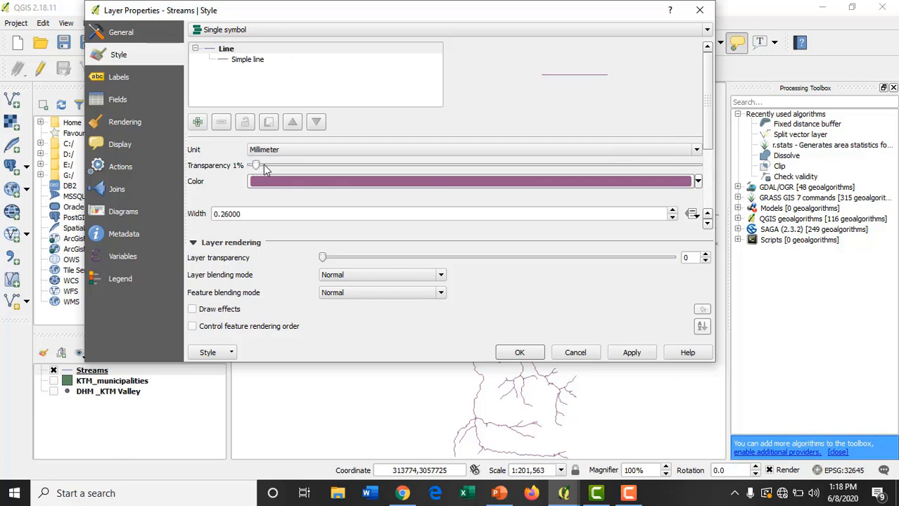
drag(294, 173, 397, 170)
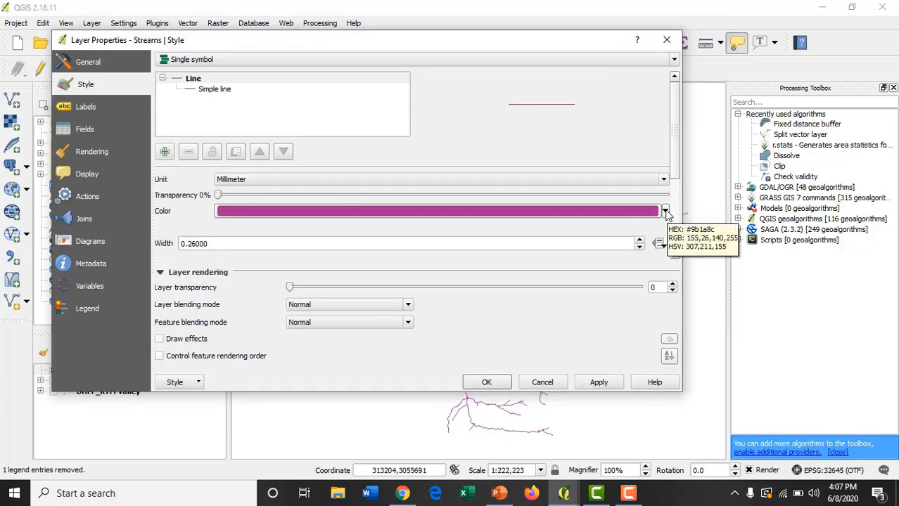
Step: Set the Streams line colour to bright blue and its width to 1.26 mm, and apply the style
click(666, 211)
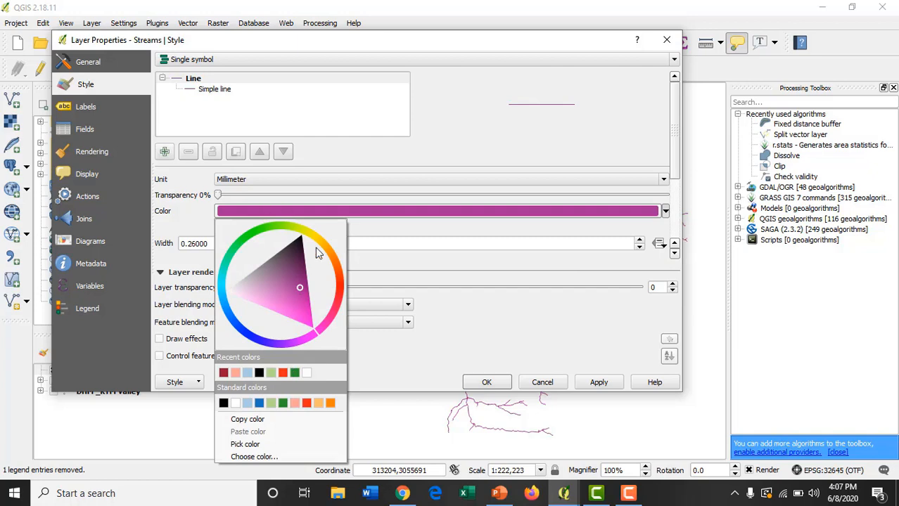
click(225, 306)
click(229, 300)
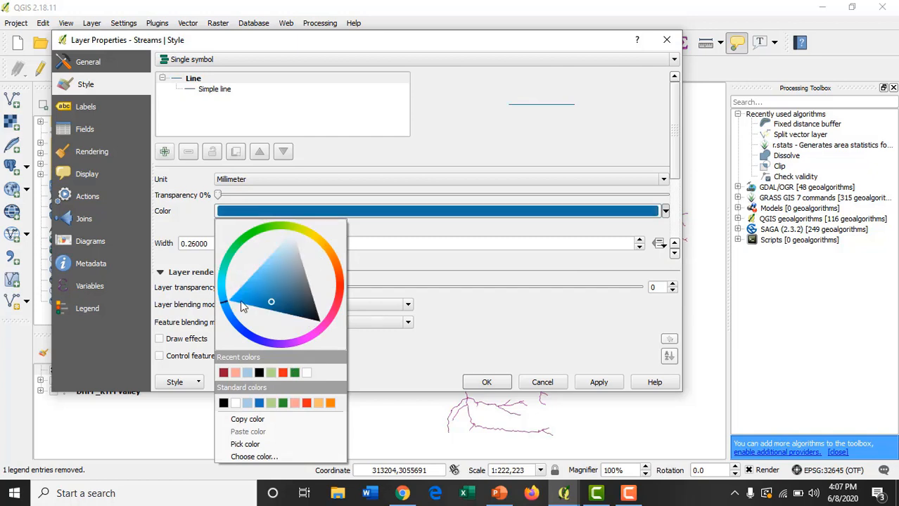
click(185, 243)
key(BackSpace)
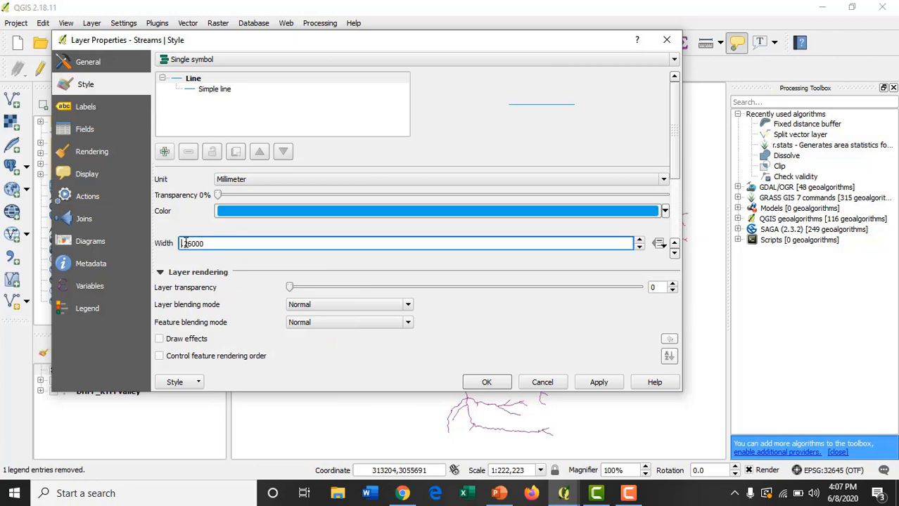
text(1)
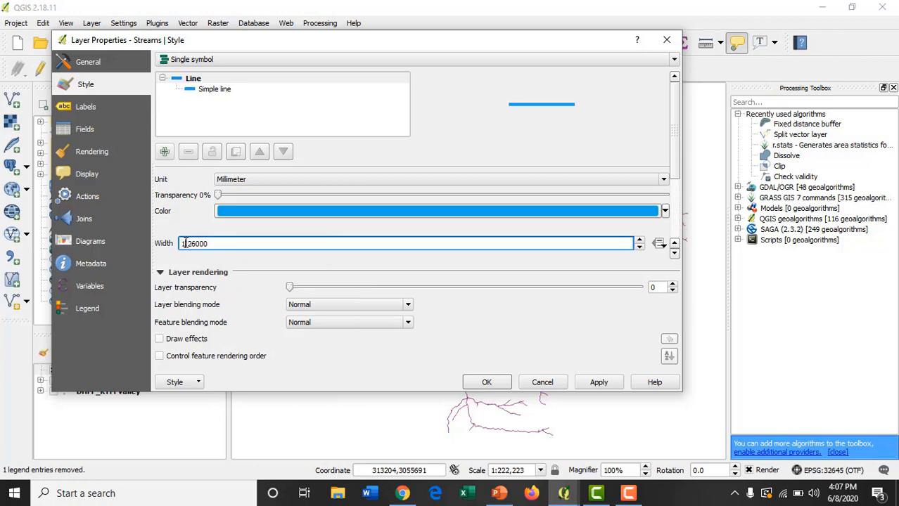
click(608, 383)
click(487, 381)
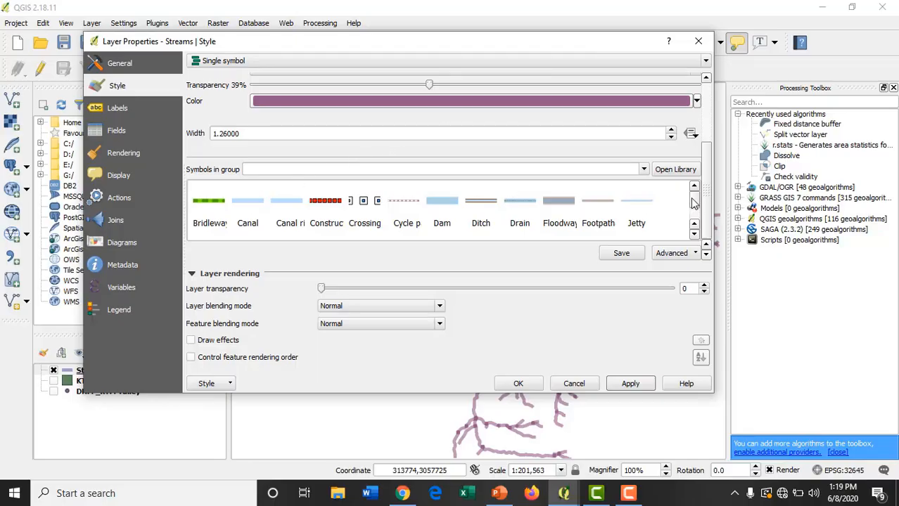
Step: Apply the predefined Stream line symbol to the Streams layer and close its properties
drag(695, 204, 692, 227)
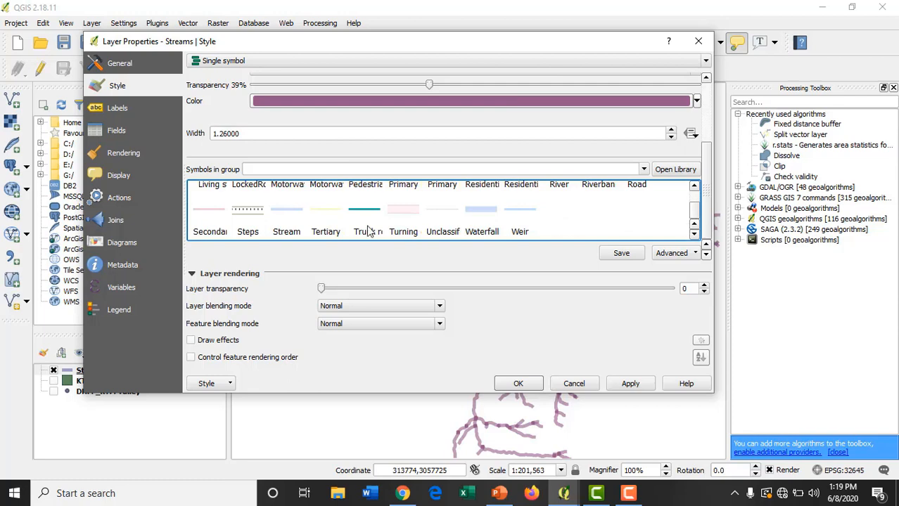
click(285, 217)
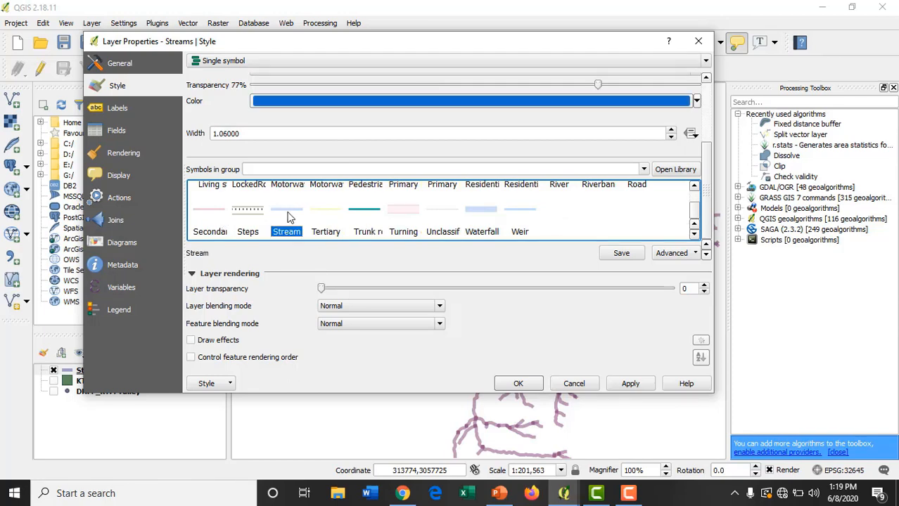
click(626, 383)
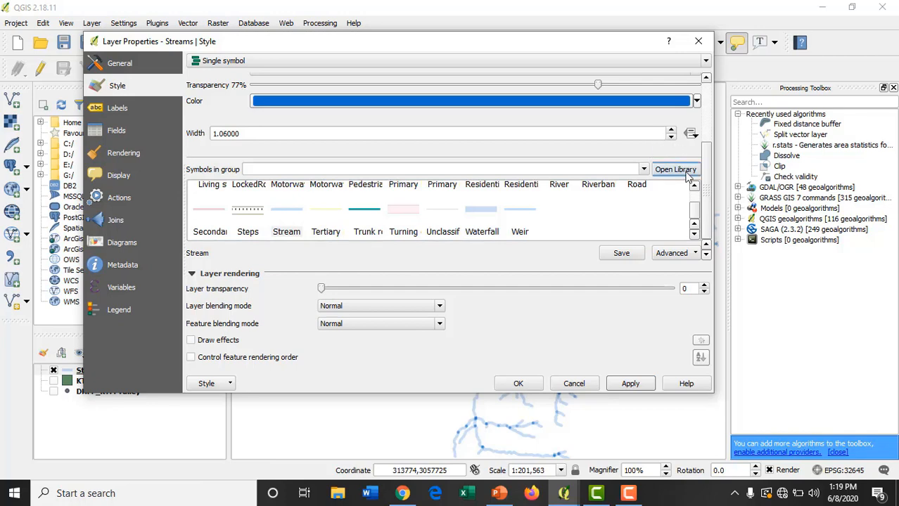
click(520, 383)
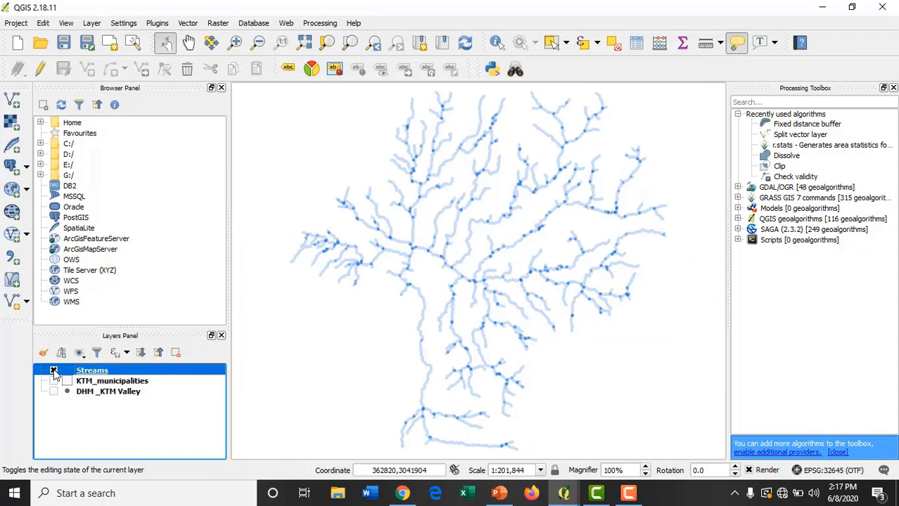
Step: Hide the Streams layer, show KTM_municipalities and zoom to its full extent
click(55, 371)
click(54, 381)
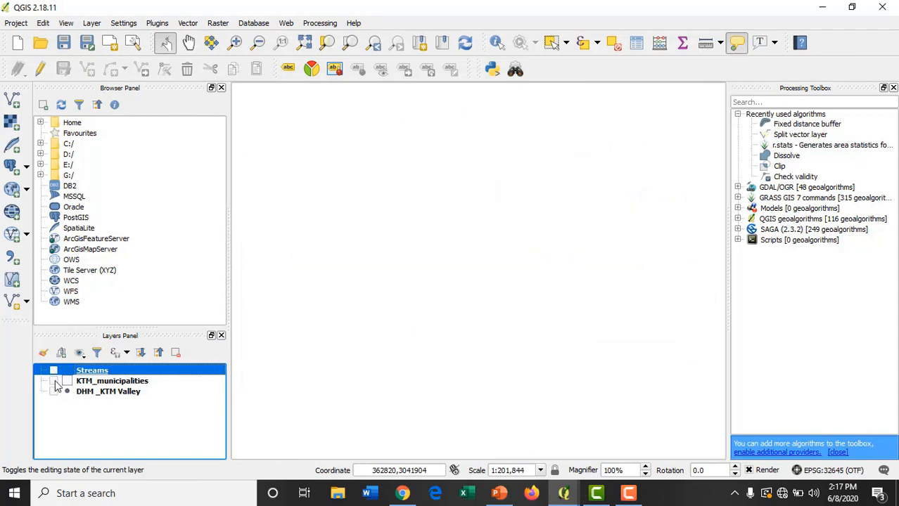
right_click(92, 386)
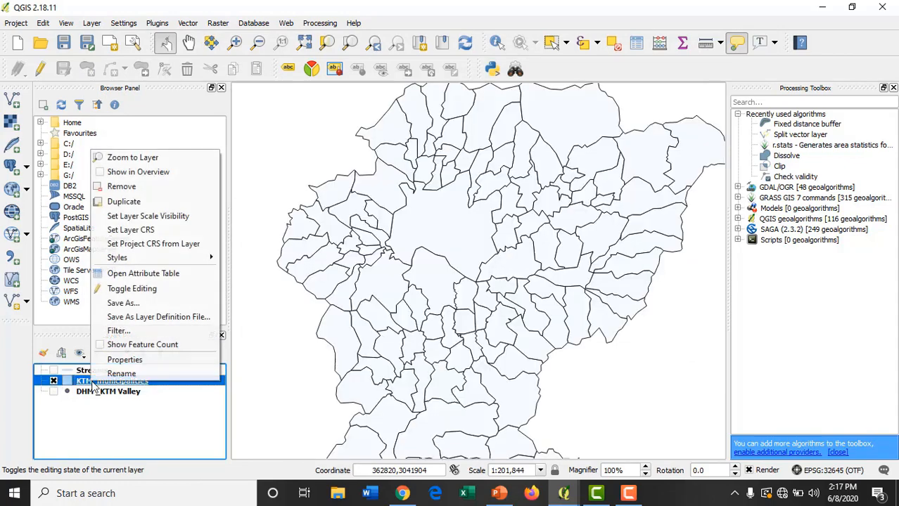
click(120, 159)
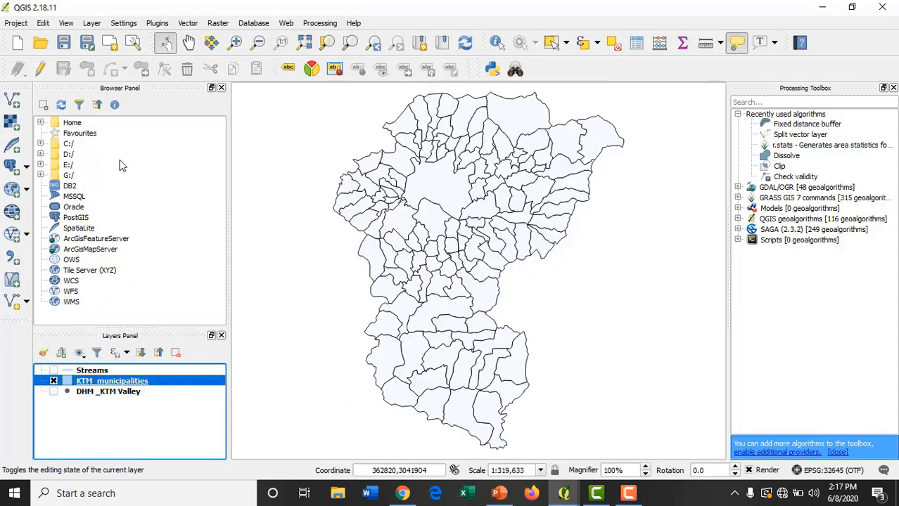
Step: Change the KTM_municipalities style to Categorized, using the precip column
right_click(143, 385)
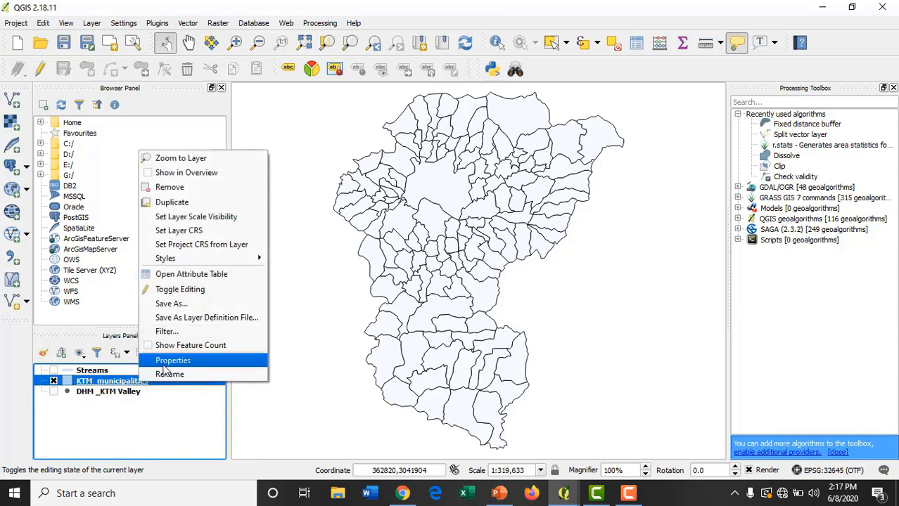
click(165, 360)
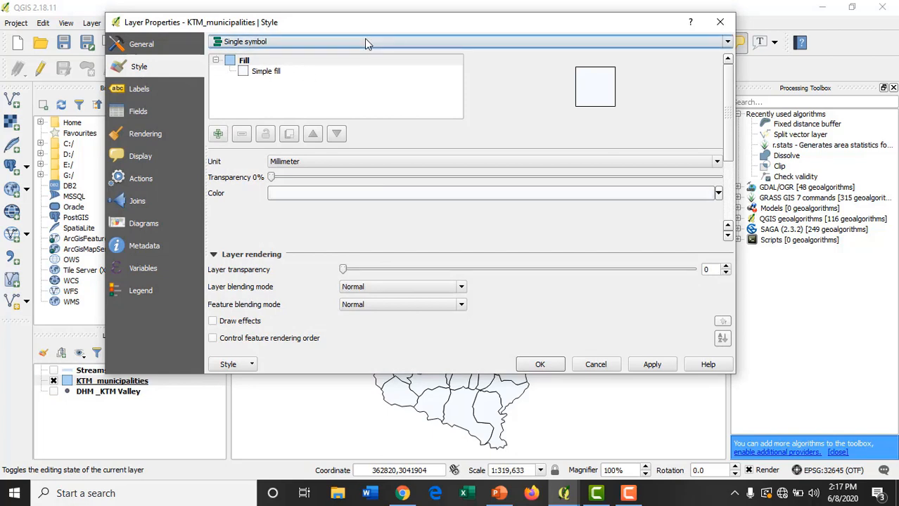
click(364, 41)
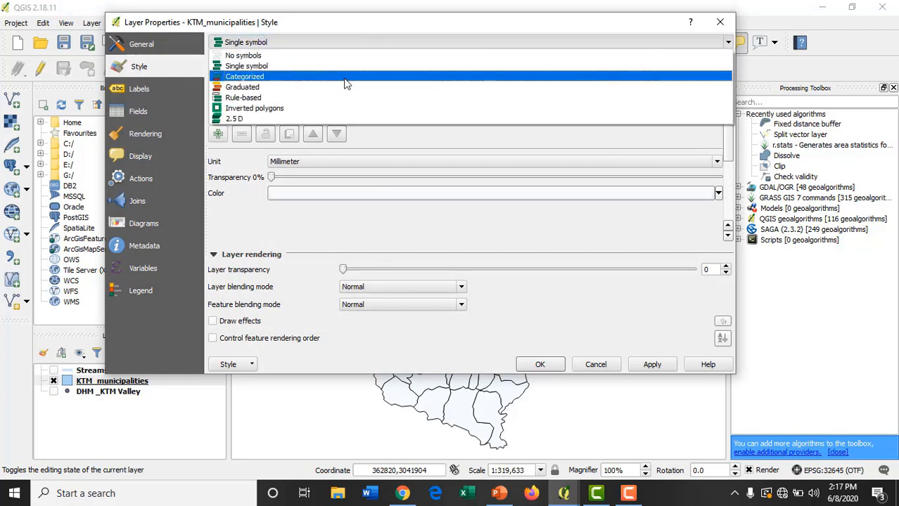
click(344, 77)
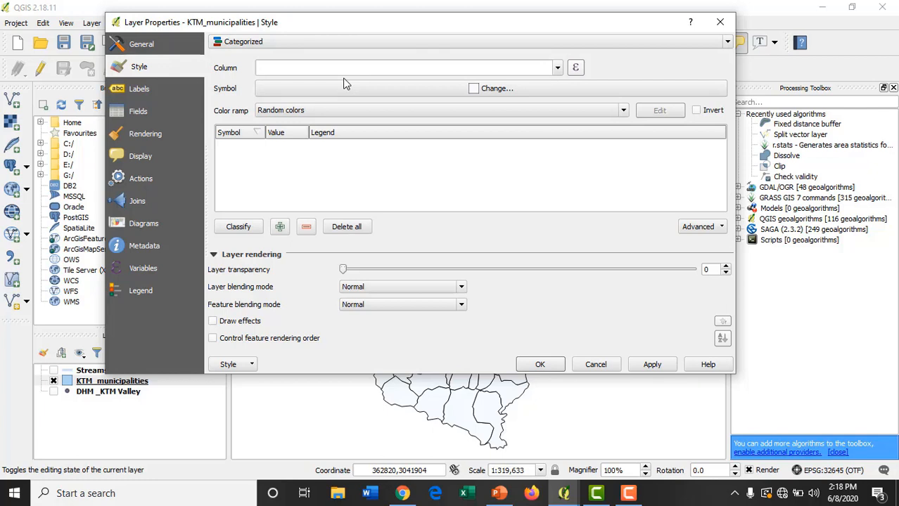
click(557, 69)
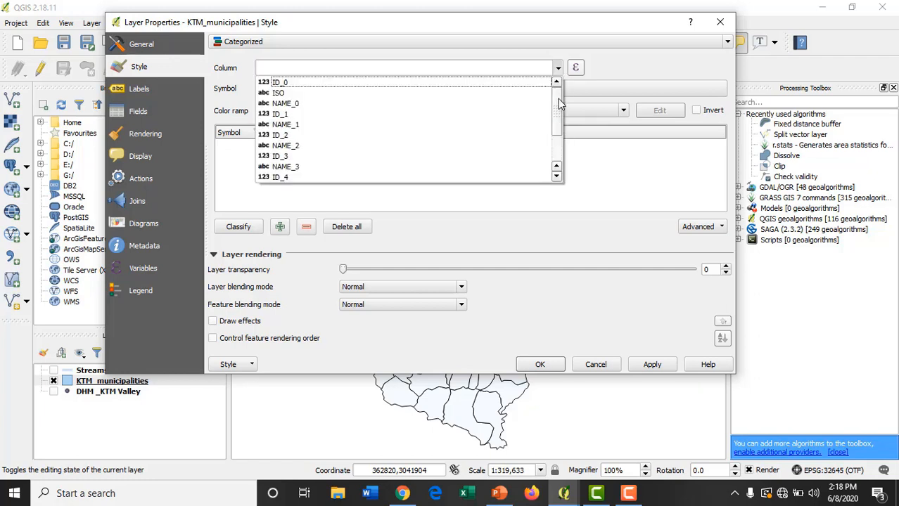
drag(557, 99, 559, 128)
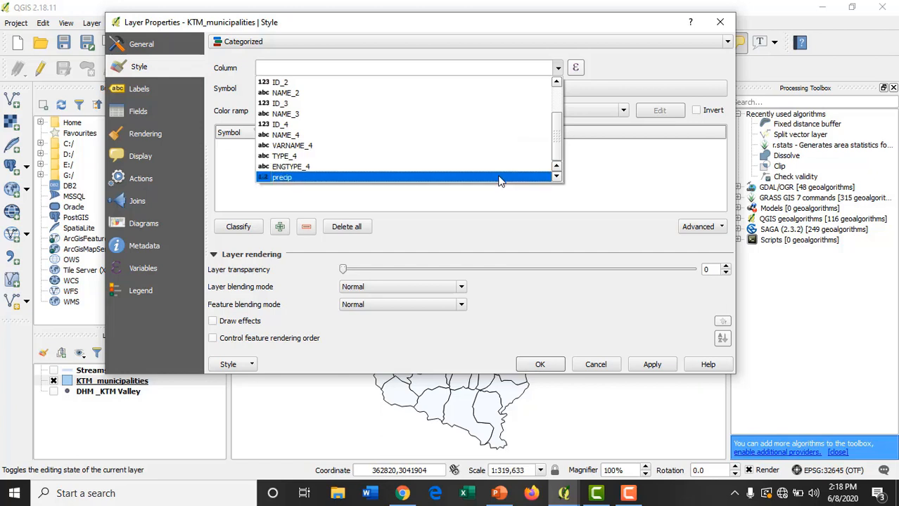
click(499, 177)
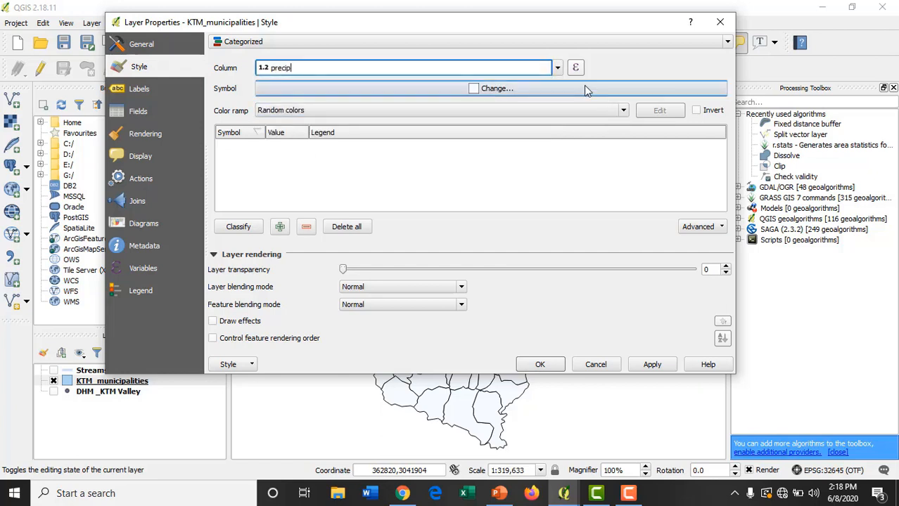
Step: Choose the Blues color ramp and classify the precip values into categories
click(622, 114)
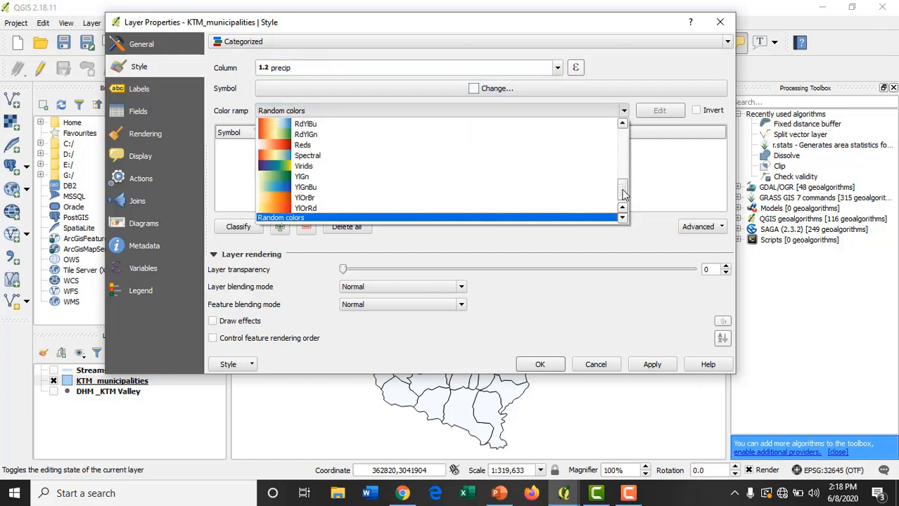
drag(623, 197, 623, 137)
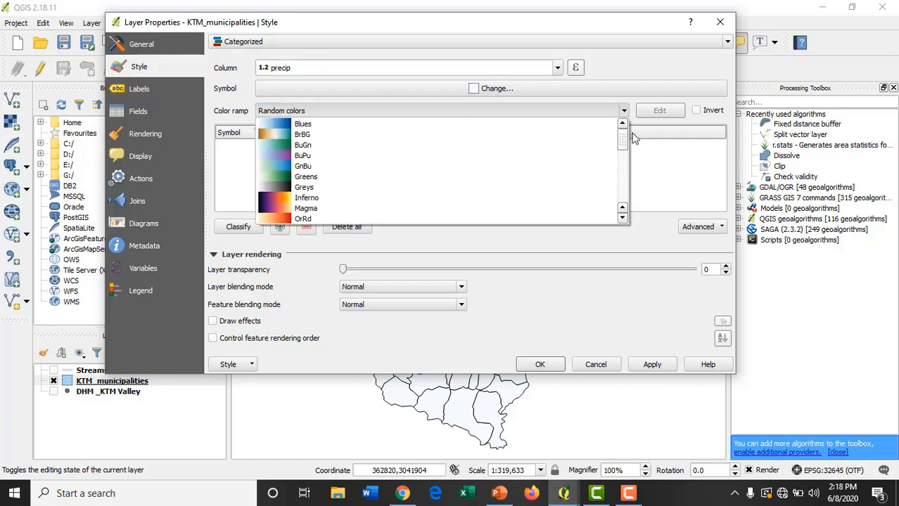
click(555, 125)
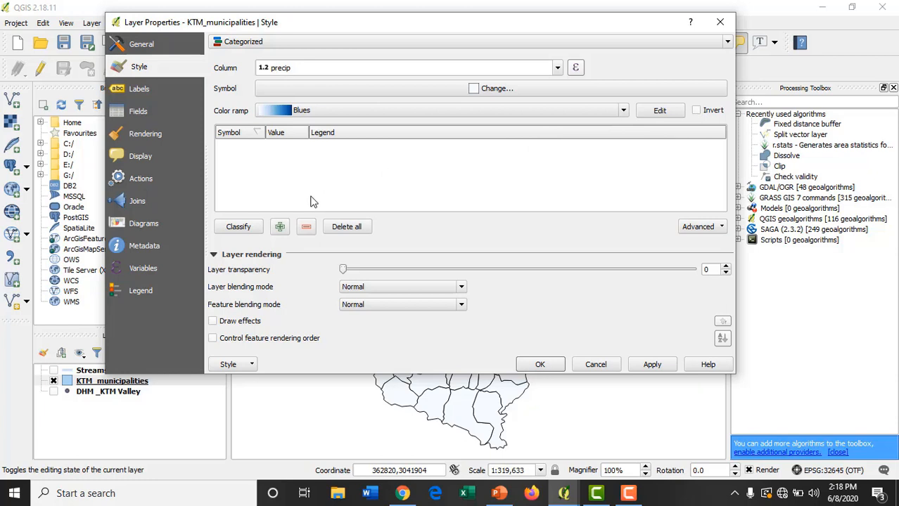
click(239, 226)
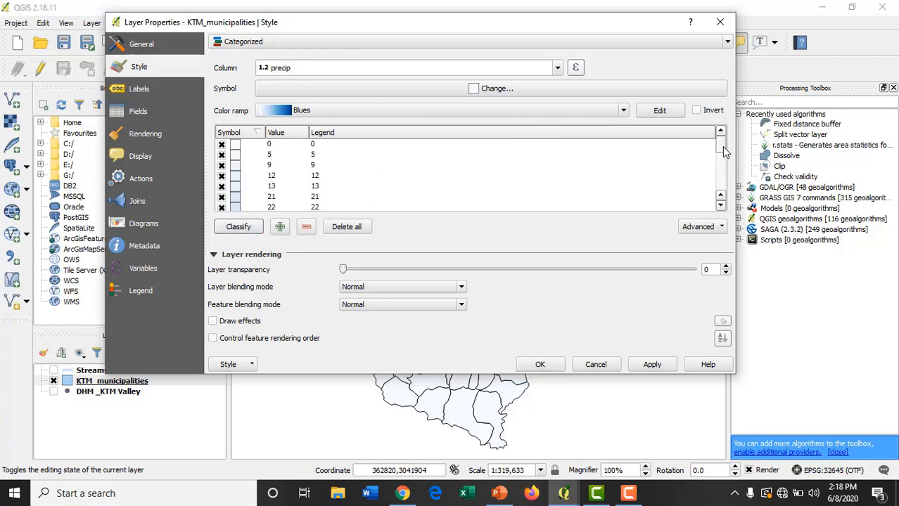
Step: Set the simple fill of the last, empty-value category to light salmon, and apply the categorized style to KTM_municipalities
drag(725, 151, 732, 199)
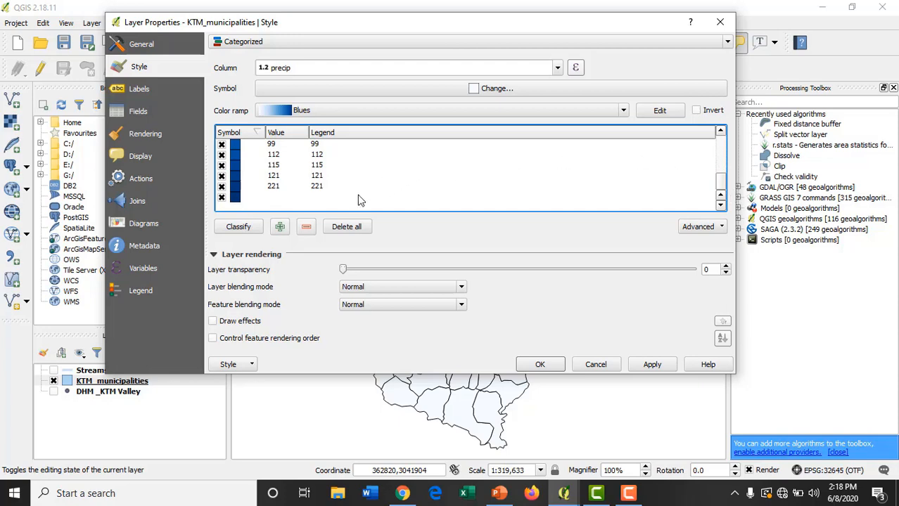
click(253, 199)
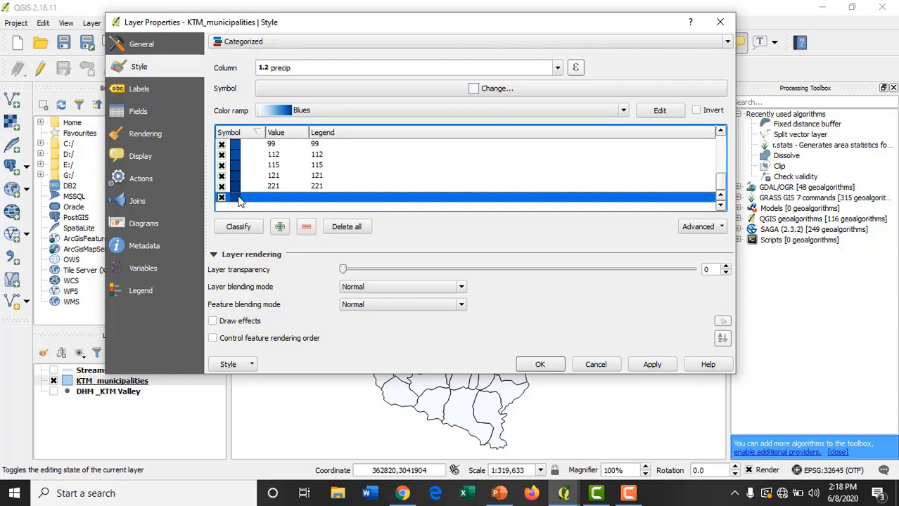
double_click(238, 199)
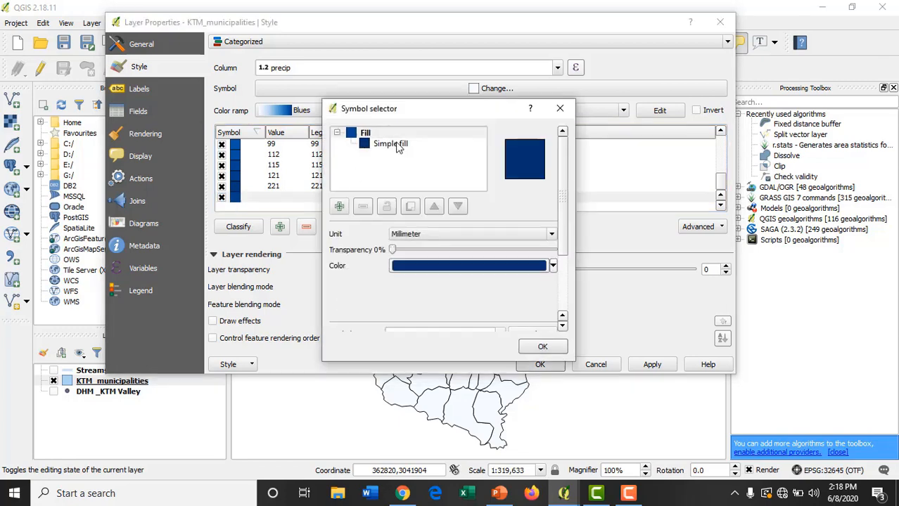
click(380, 144)
click(521, 259)
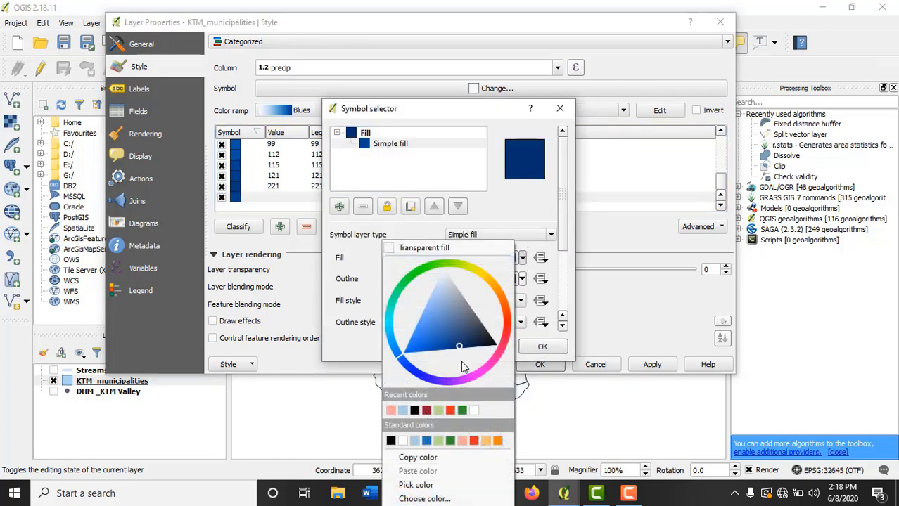
click(391, 410)
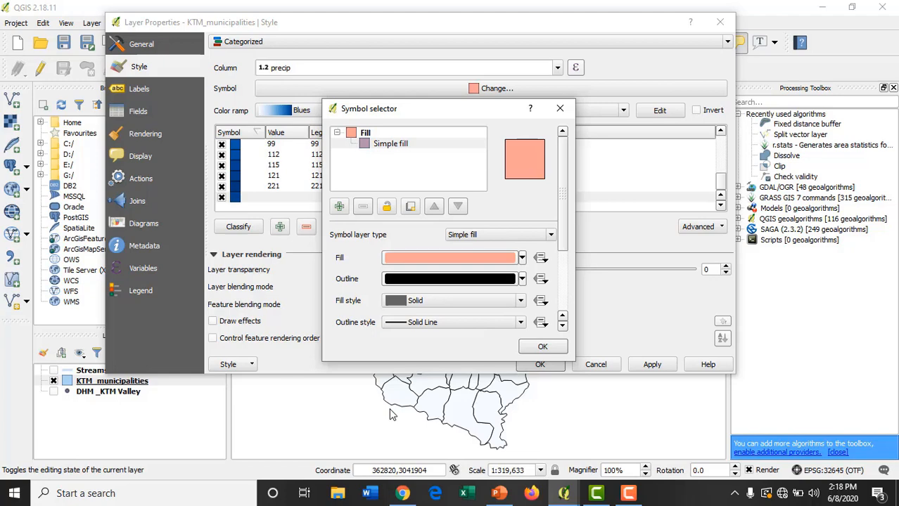
click(538, 346)
click(656, 364)
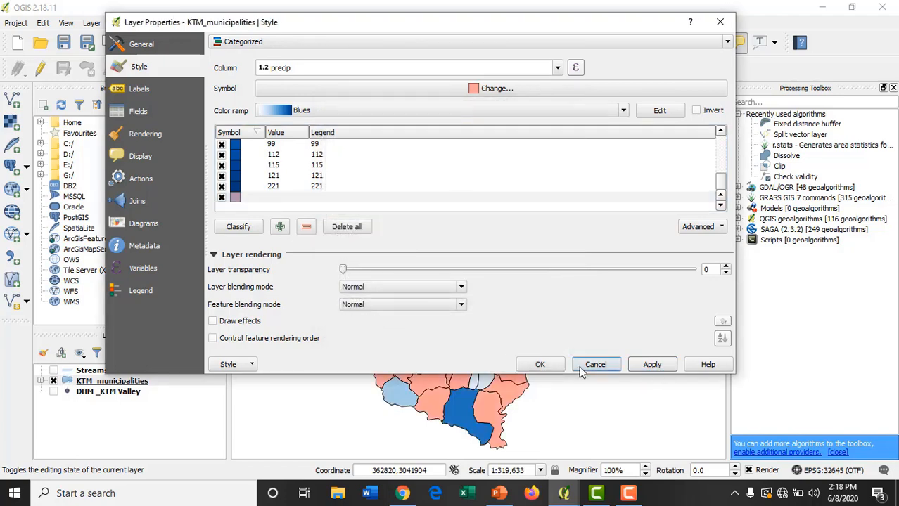
click(539, 364)
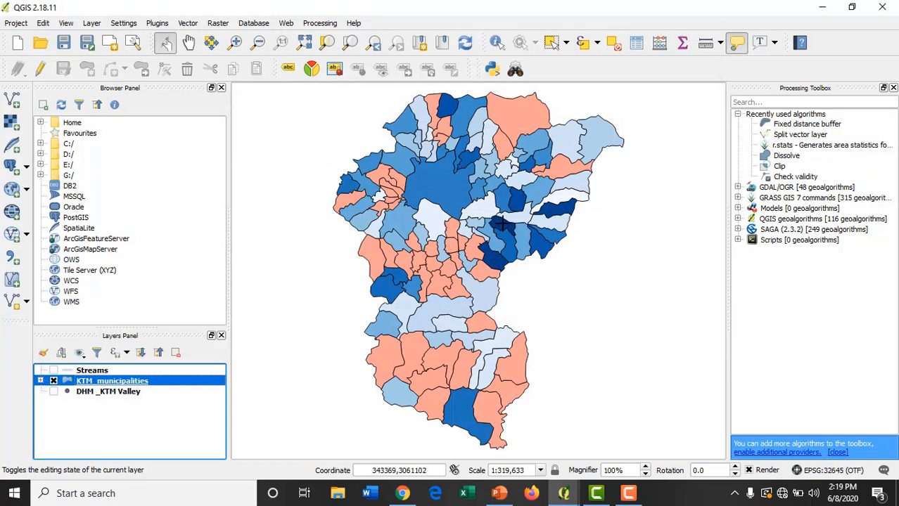
mouse_move(502, 223)
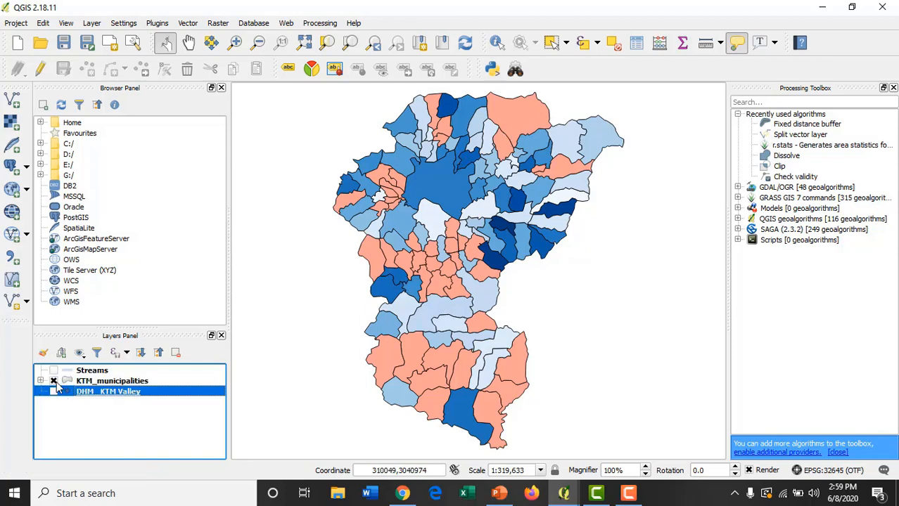
Step: Hide KTM_municipalities, show the DHM _KTM Valley point layer and zoom to its full extent
click(53, 380)
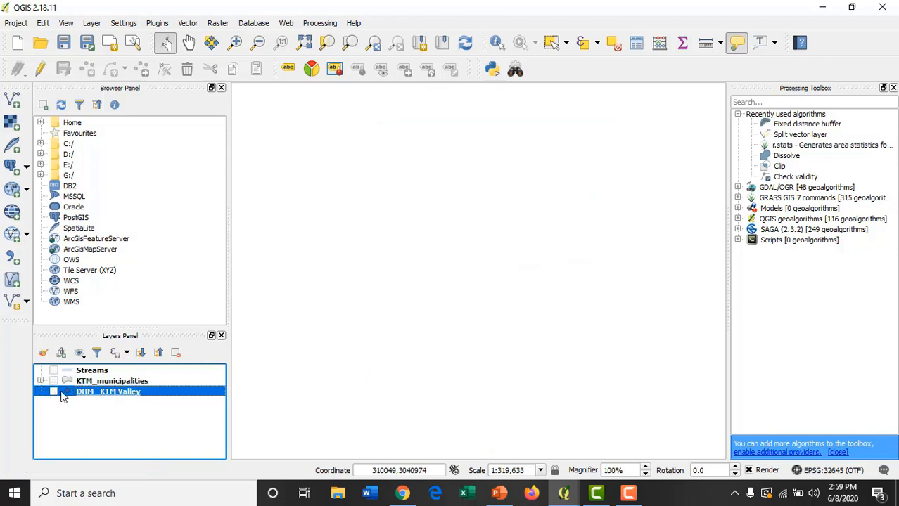
click(55, 391)
right_click(87, 392)
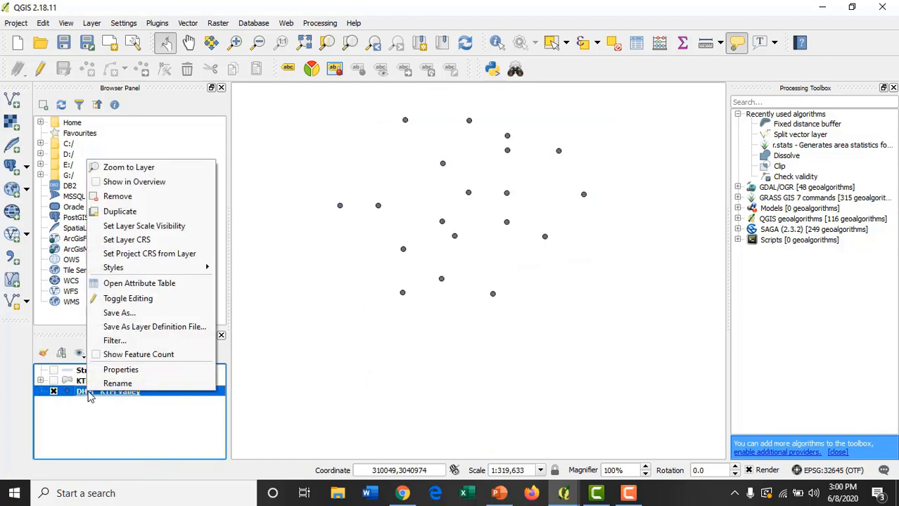
click(118, 169)
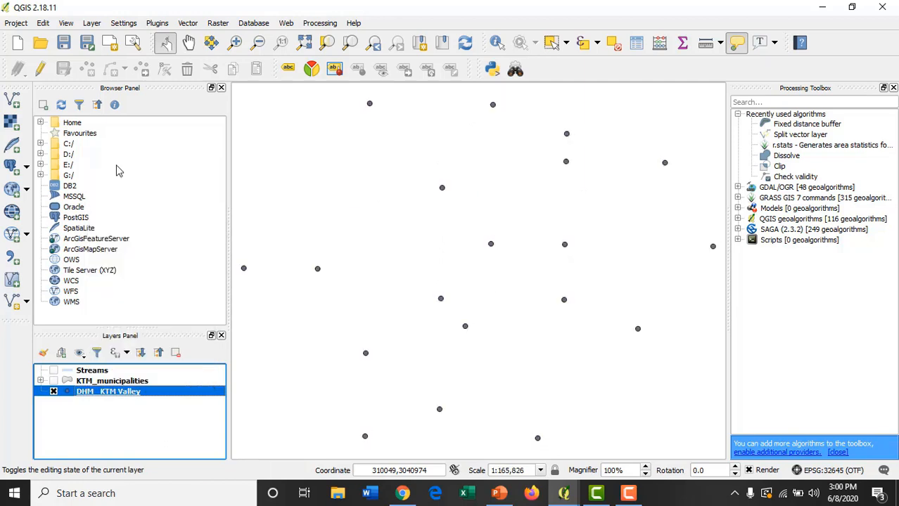
Step: Change the DHM _KTM Valley style to Graduated, using the Z column and the Color method
right_click(116, 397)
click(144, 369)
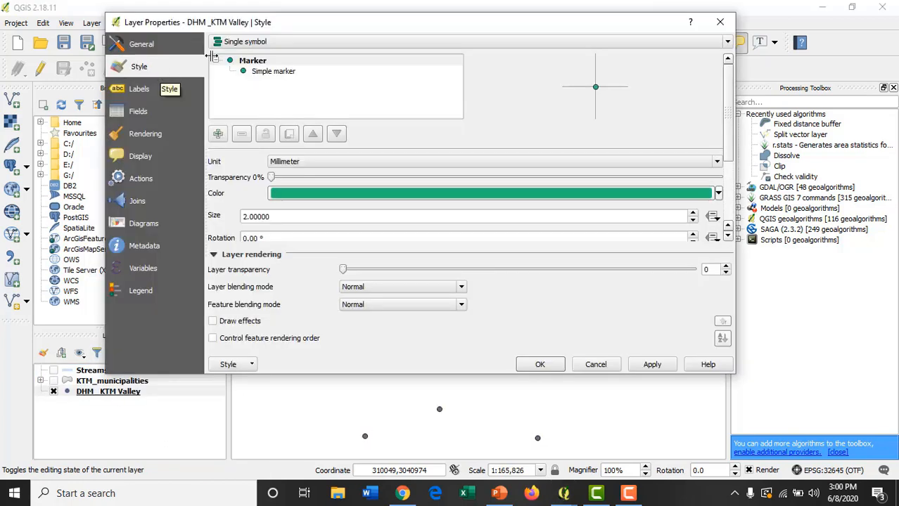
click(278, 43)
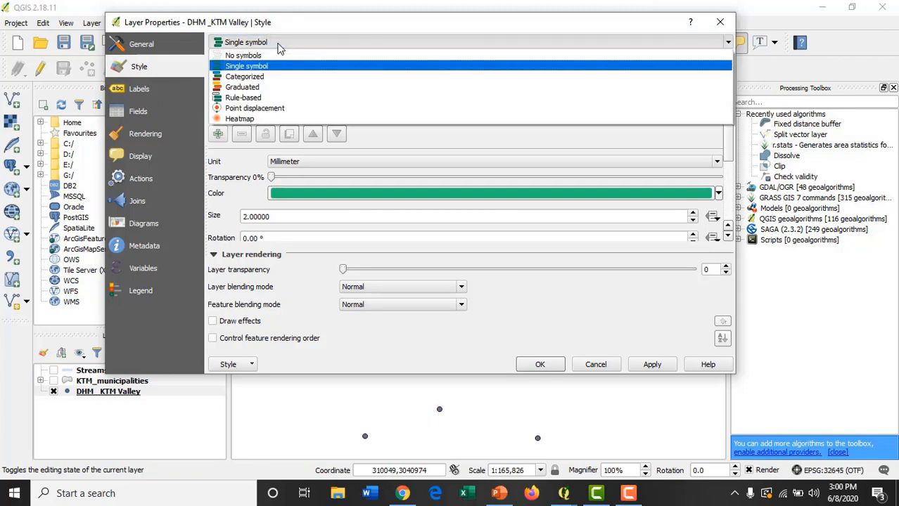
click(271, 87)
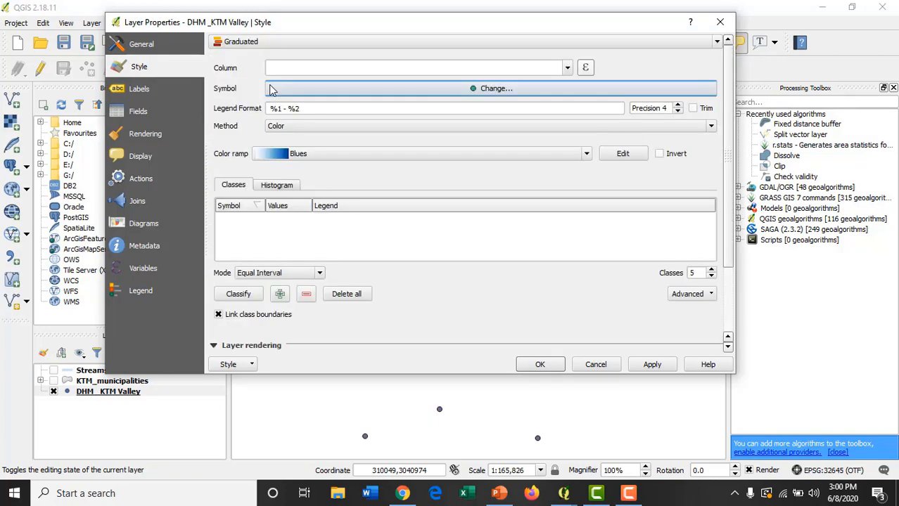
click(567, 68)
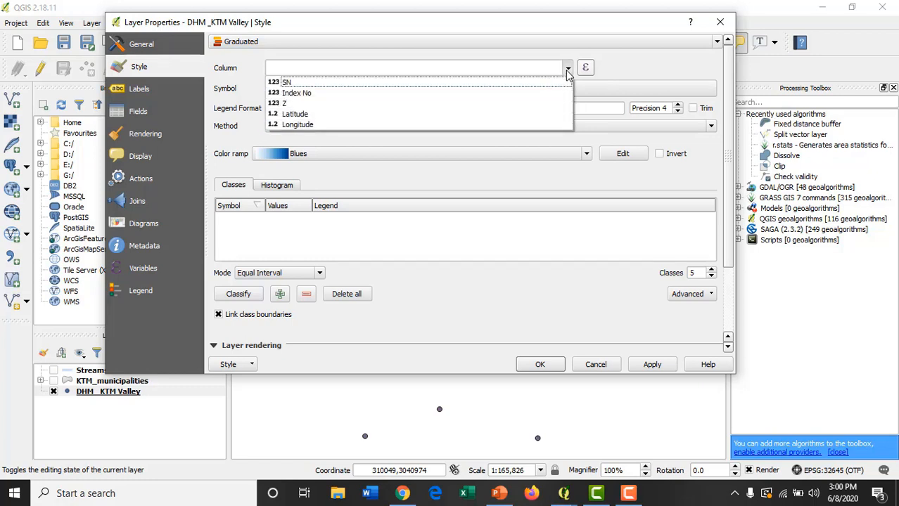
click(529, 103)
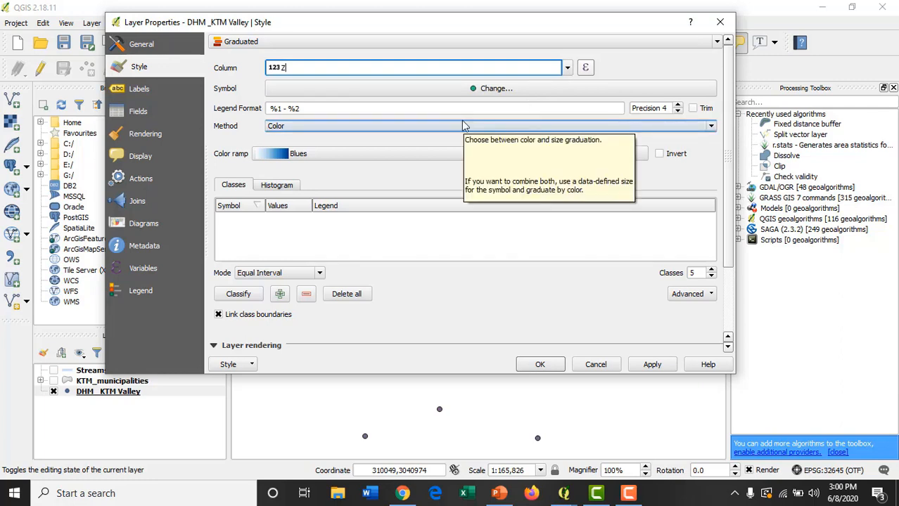
click(420, 126)
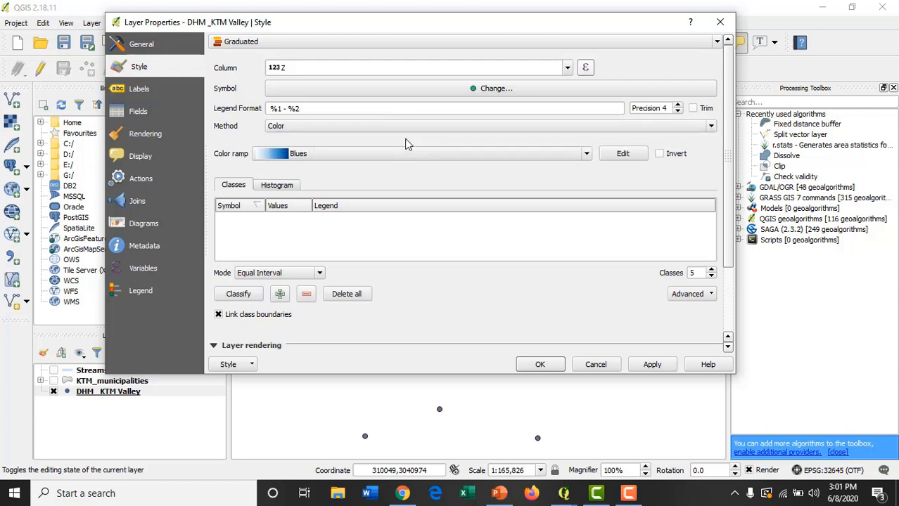
Step: Classify the Z values by Equal Interval into 3 classes
click(301, 275)
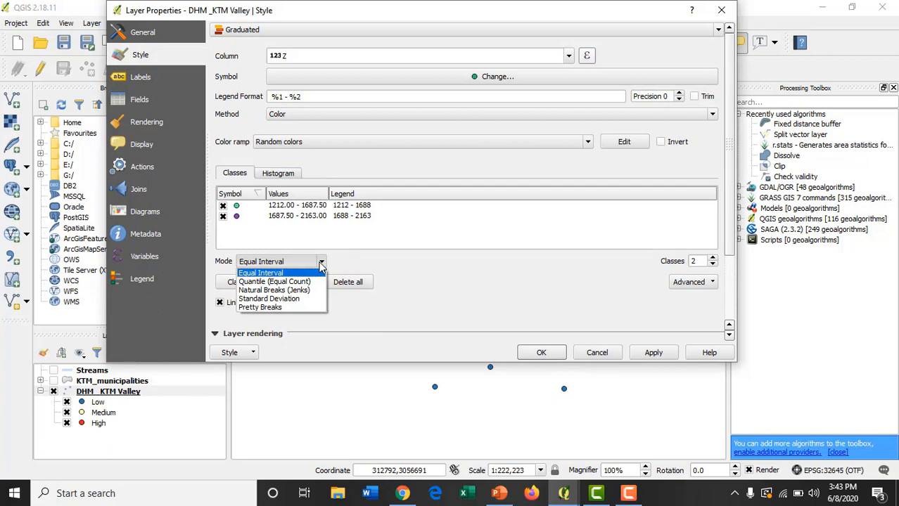
click(309, 274)
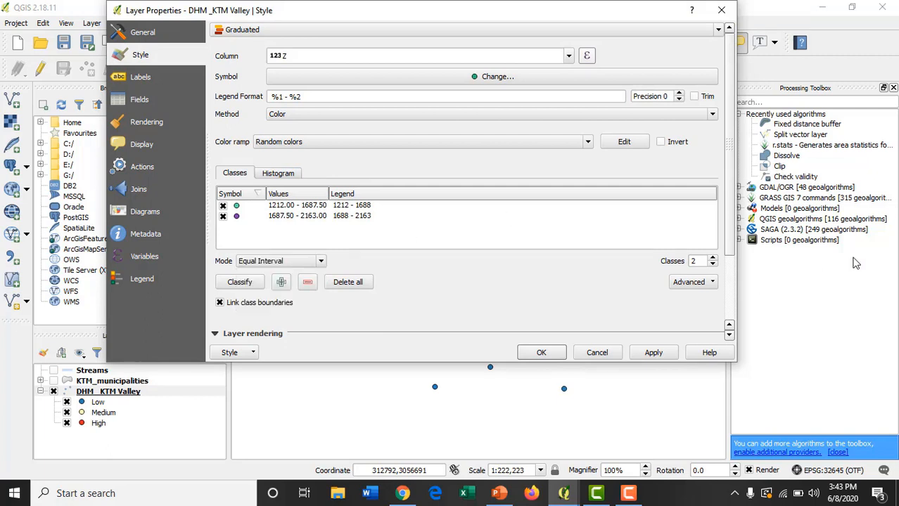
click(712, 257)
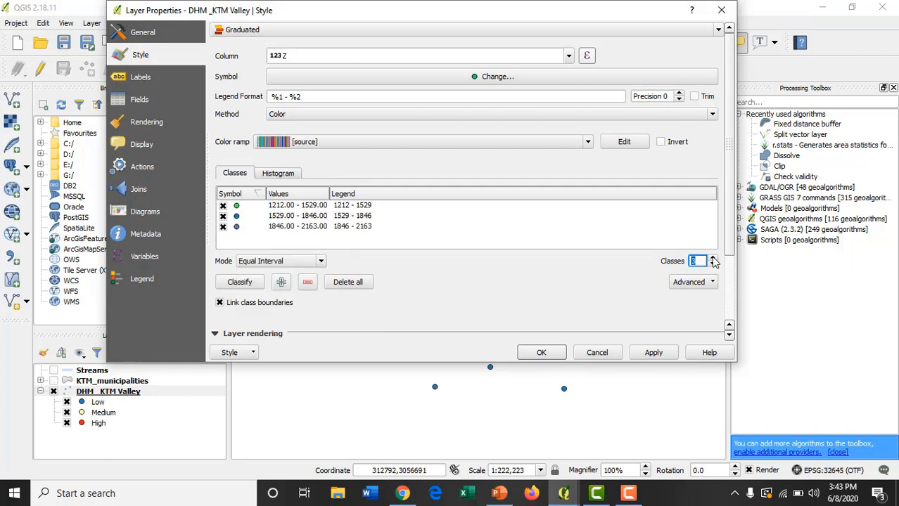
Step: Choose the Spectral color ramp for the graduated classes and invert it
click(588, 142)
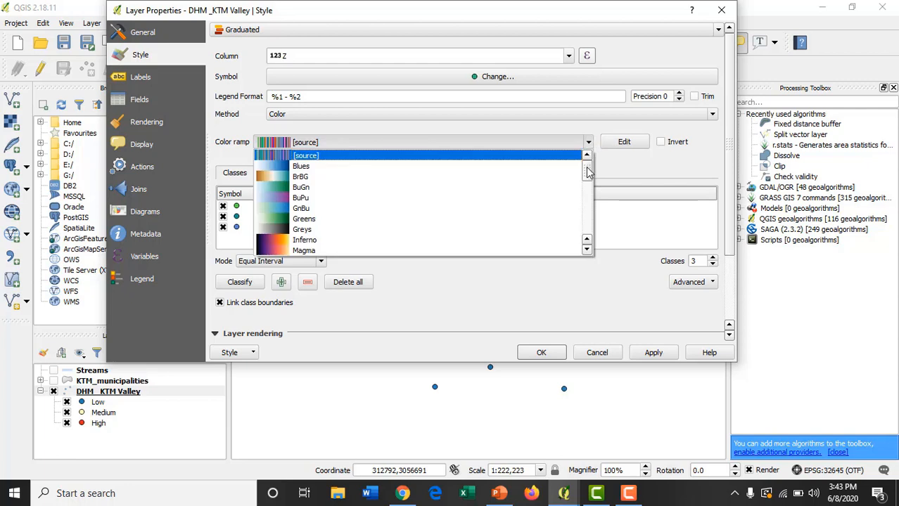
click(581, 167)
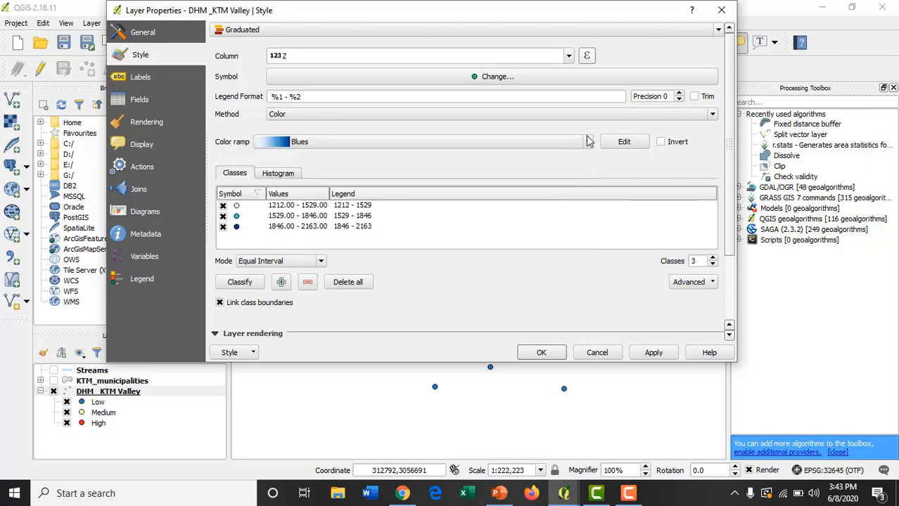
click(589, 142)
drag(587, 176, 587, 222)
click(422, 187)
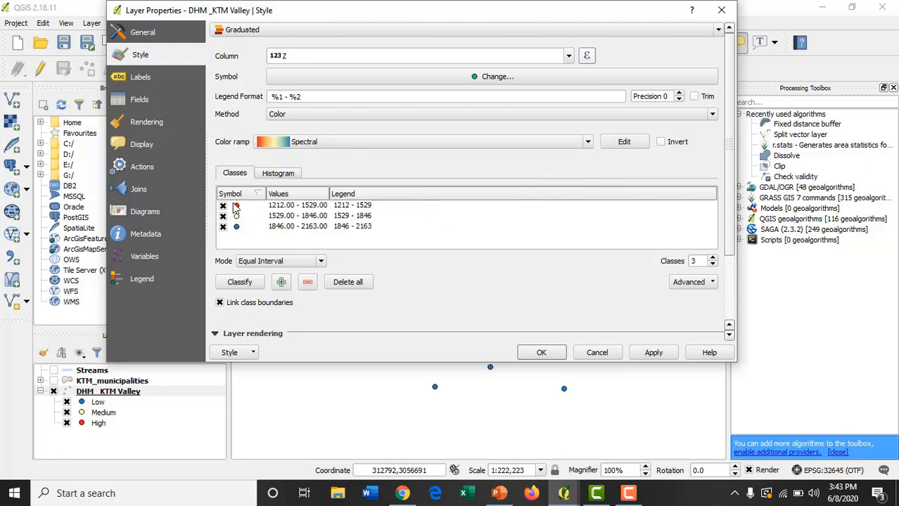
click(660, 143)
Step: Rename the legend entries of the three classes, from lowest to highest values, as Low, Medium and High
double_click(361, 206)
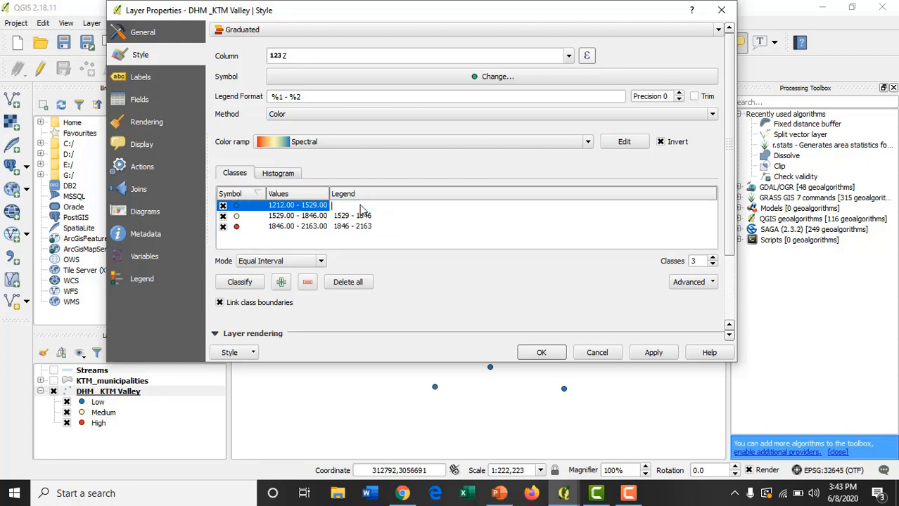
double_click(363, 215)
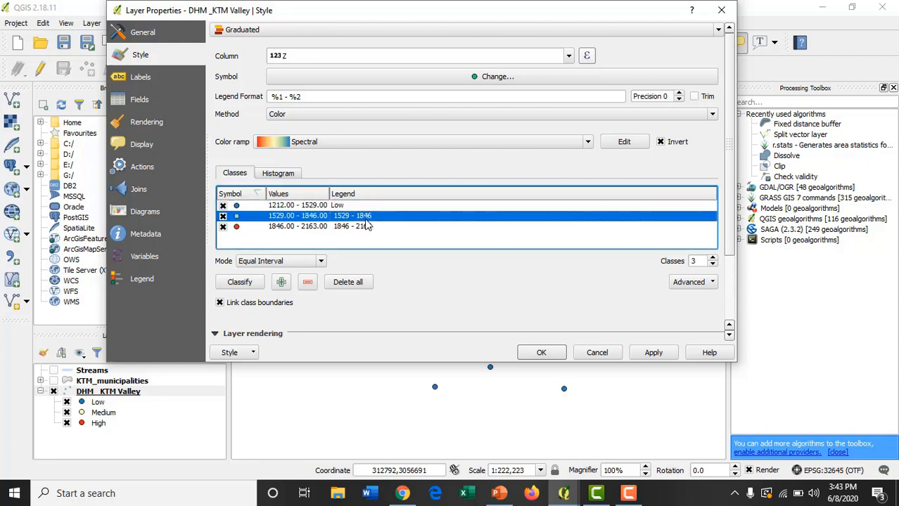
text(Medium)
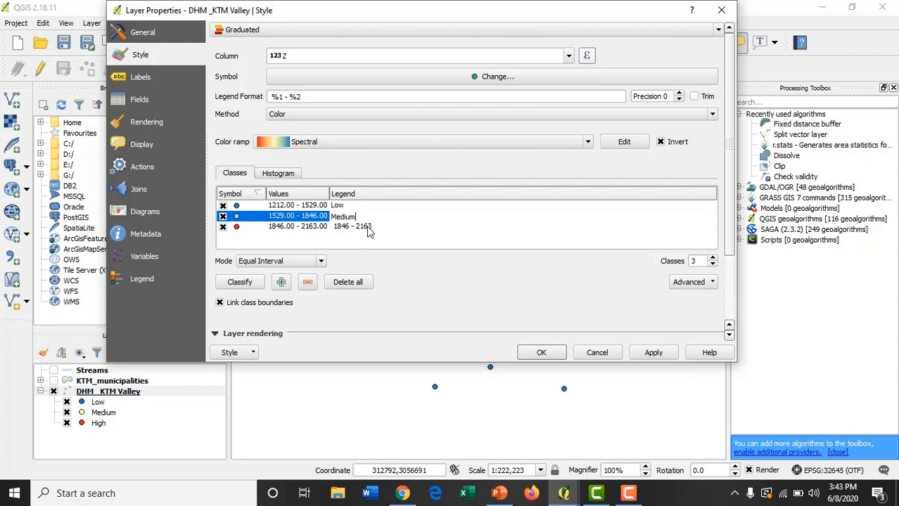
double_click(366, 226)
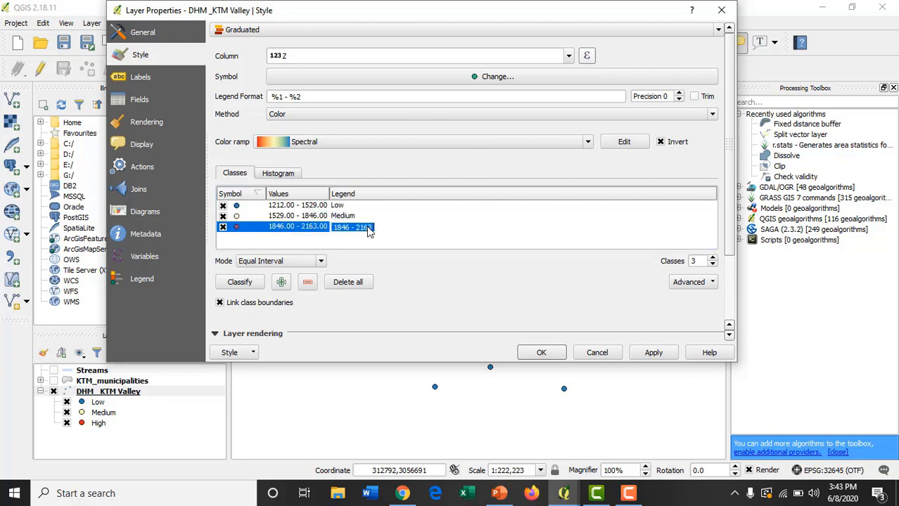
text(High)
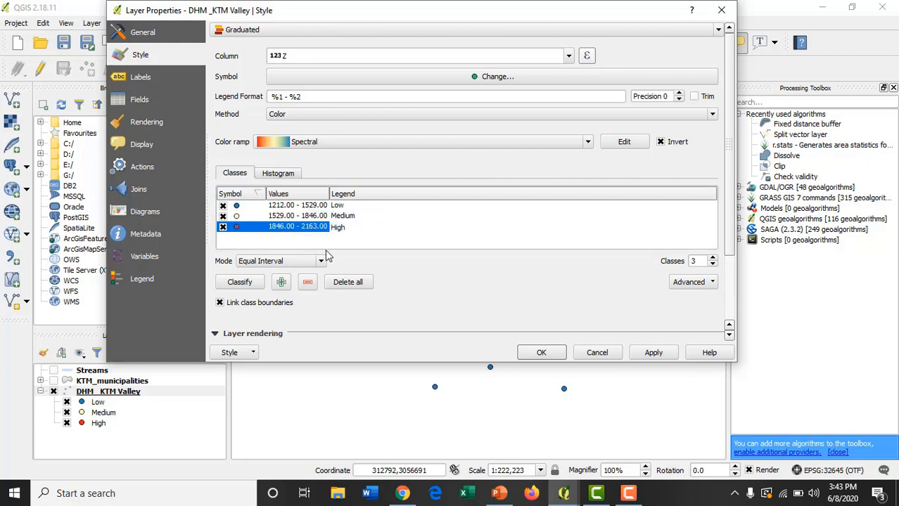
key(Return)
Step: Set the Low class bounds to 1200.00 and 1629.00, and apply the graduated style to the layer
double_click(290, 208)
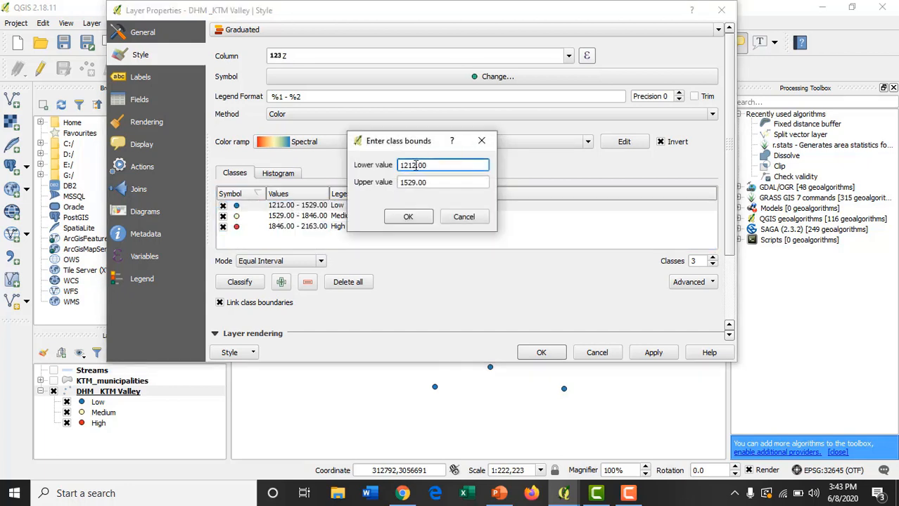
key(BackSpace)
key(BackSpace)
text(00)
click(407, 182)
key(BackSpace)
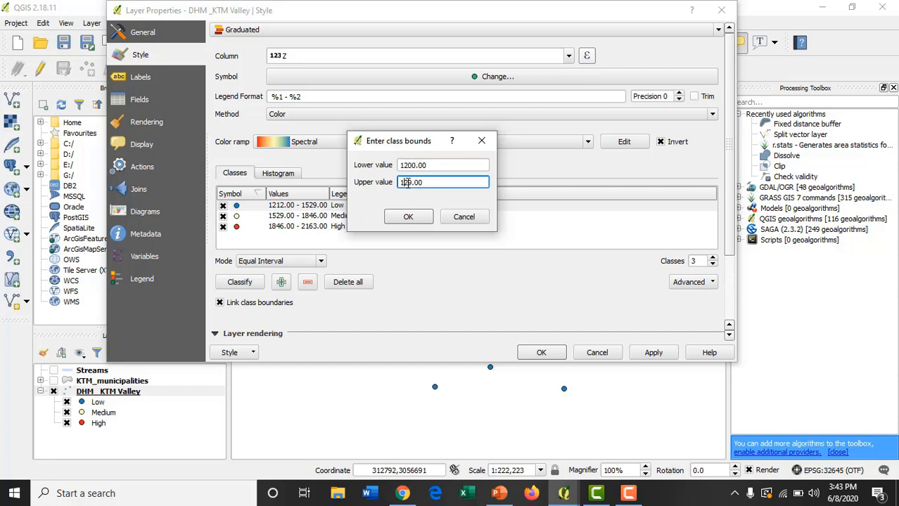
text(6)
click(408, 216)
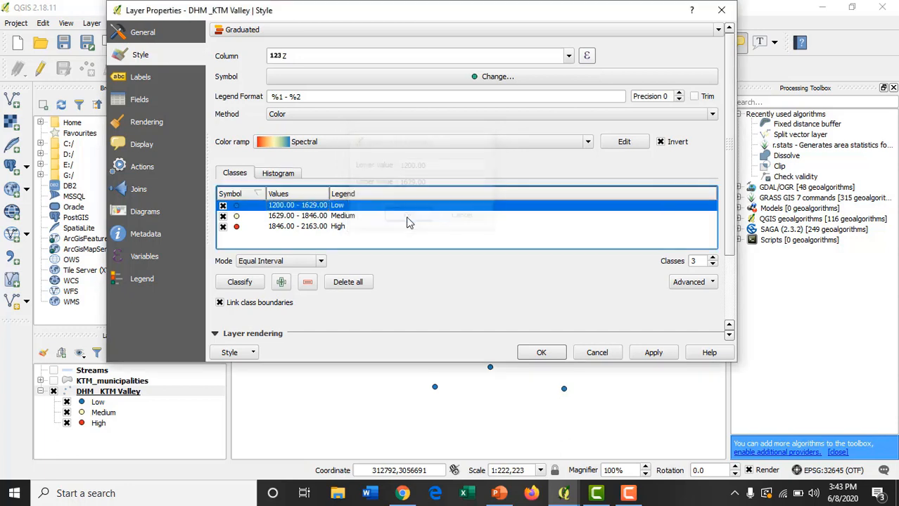
click(655, 353)
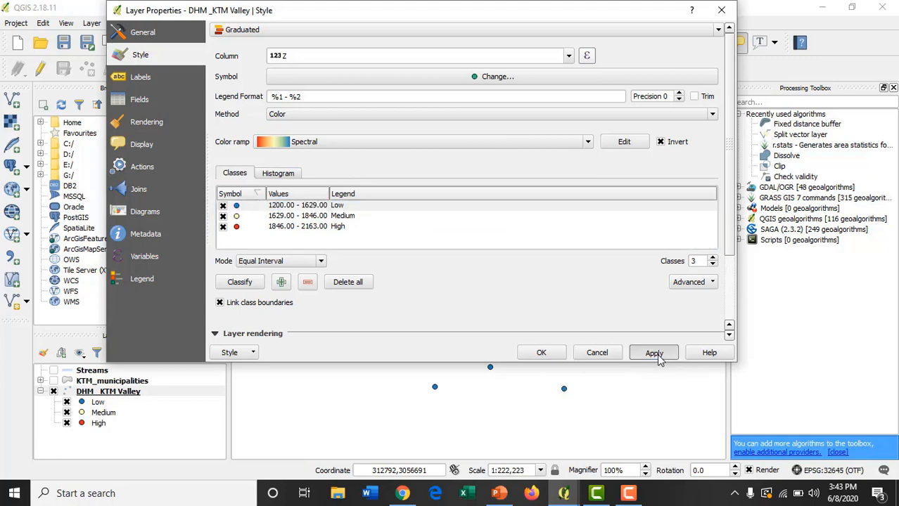
click(541, 353)
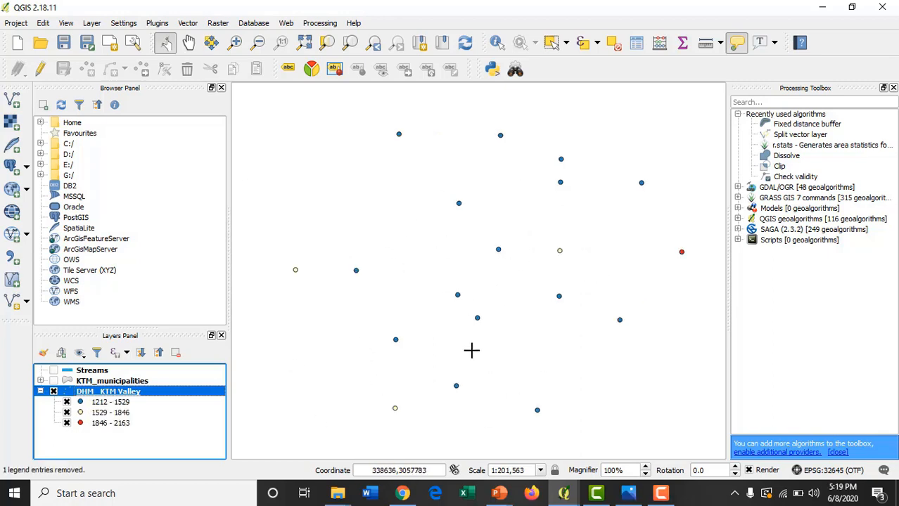
Step: Set the marker size of the DHM _KTM Valley layer's graduated symbol to 5.8 mm
right_click(182, 393)
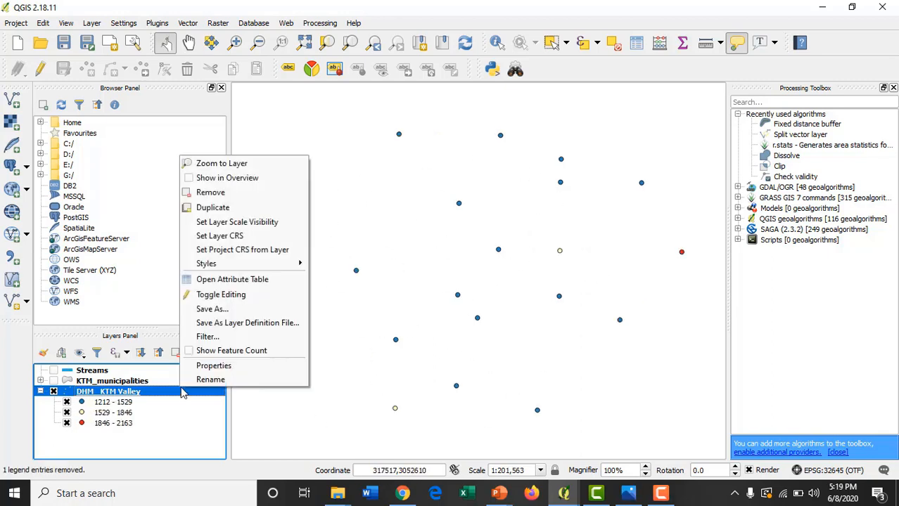
click(197, 364)
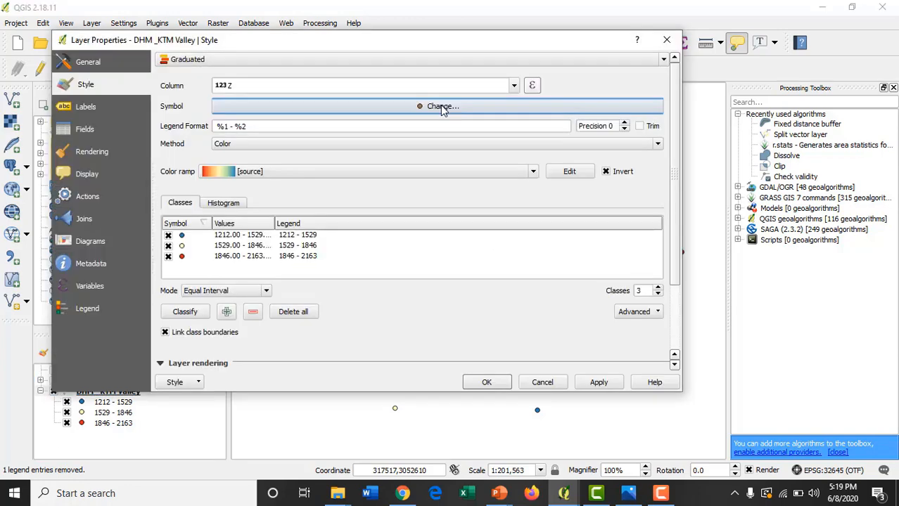
click(442, 108)
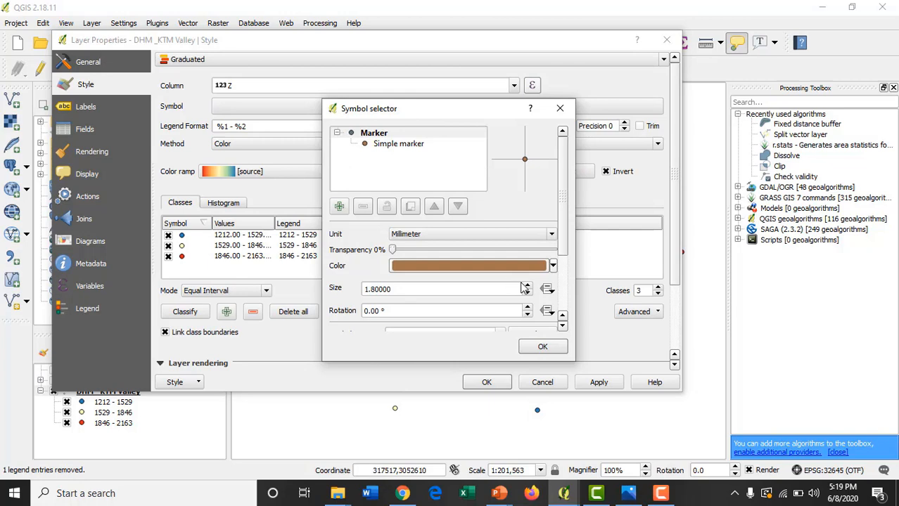
click(367, 289)
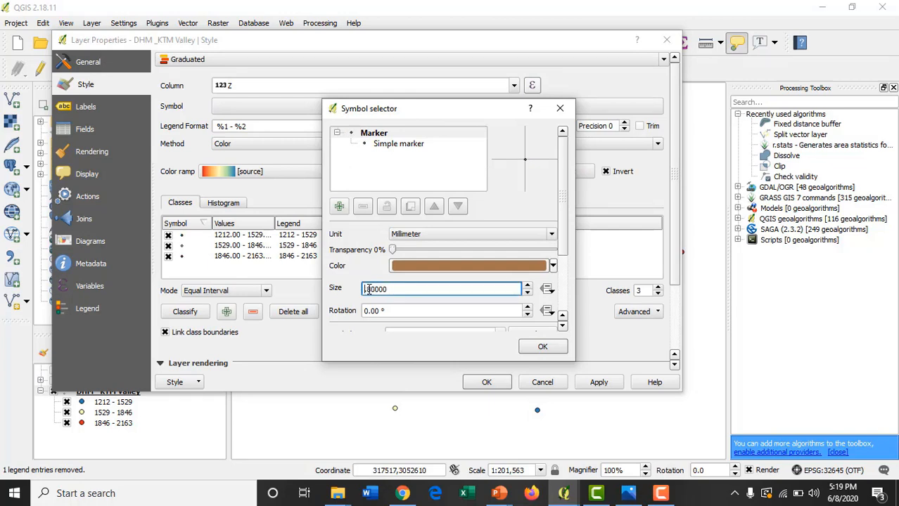
key(BackSpace)
text(5)
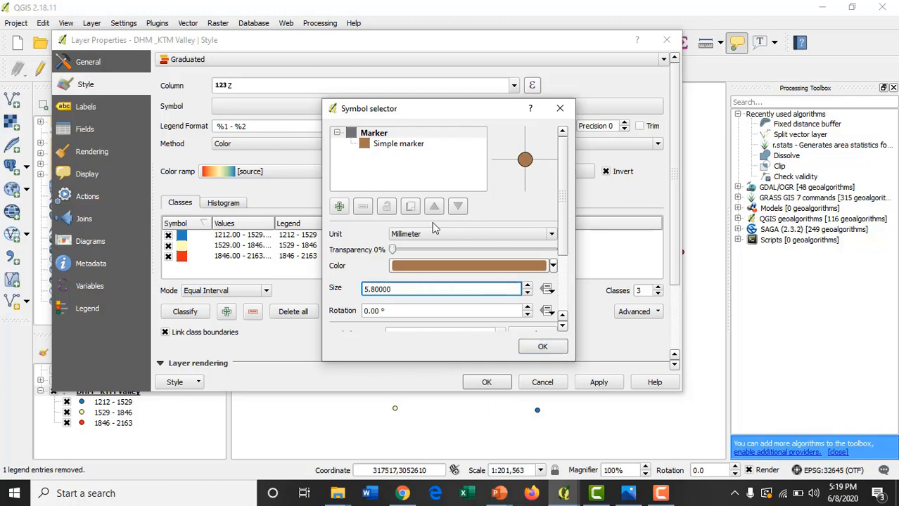
Step: Set the simple marker's outline width to 0.4 mm and apply the symbol changes to the layer
click(414, 147)
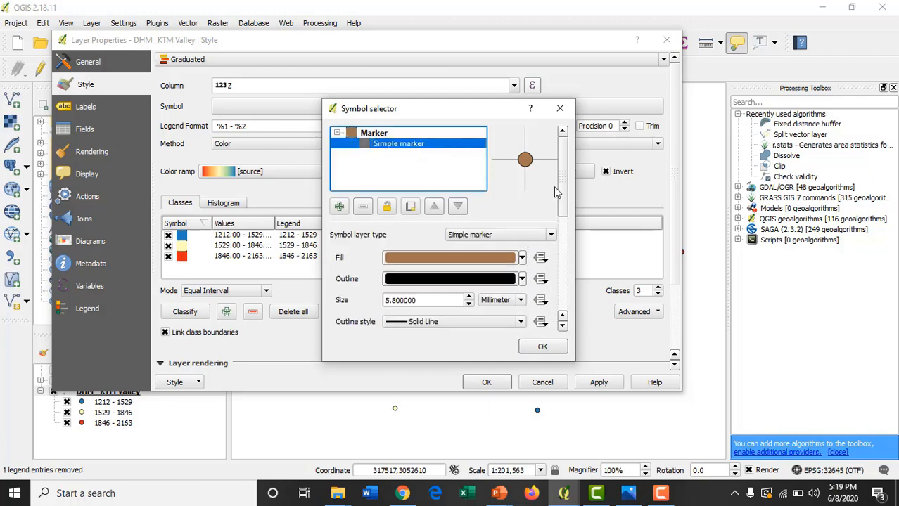
scroll(563, 188, down, 5)
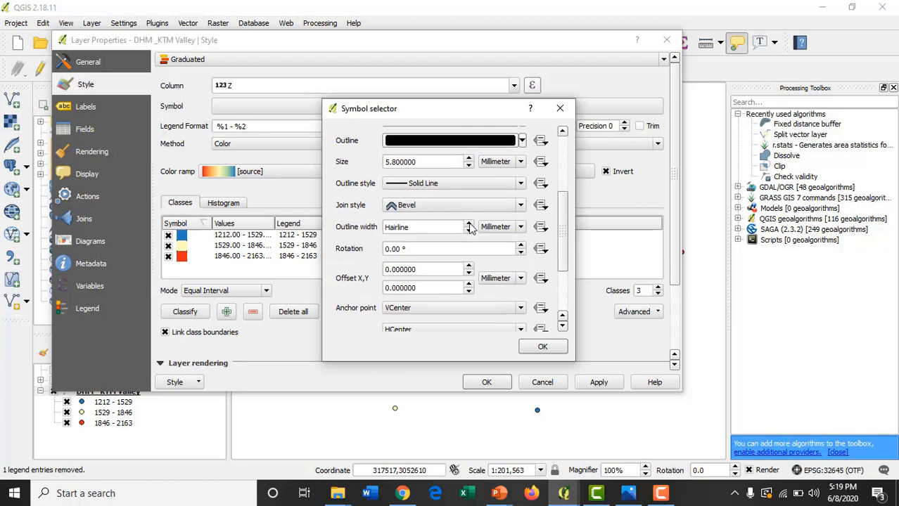
double_click(469, 224)
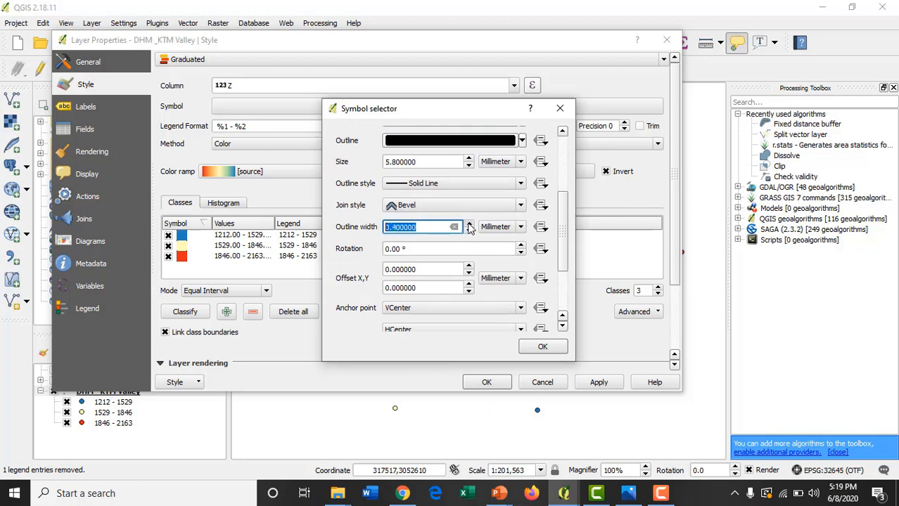
click(542, 346)
click(600, 382)
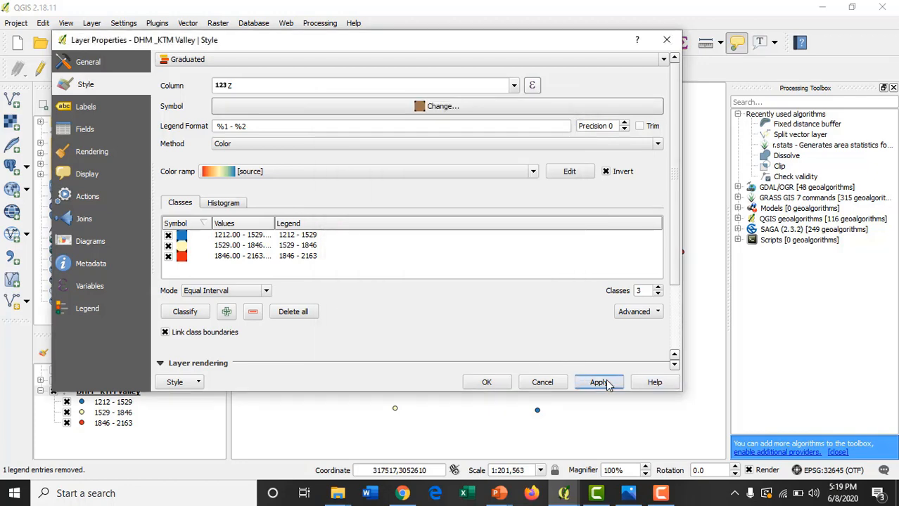
click(507, 381)
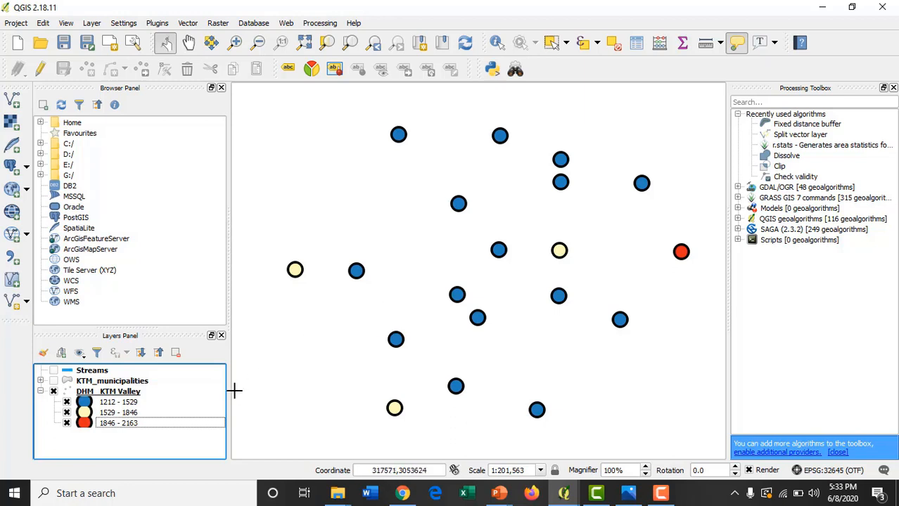
Step: Set the graduated method of the DHM _KTM Valley layer to Size and apply the style to the points
right_click(147, 397)
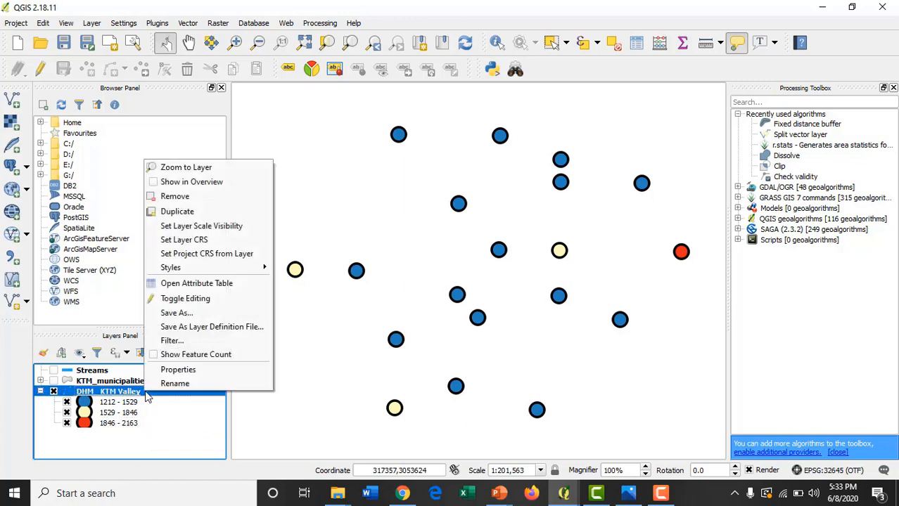
click(175, 369)
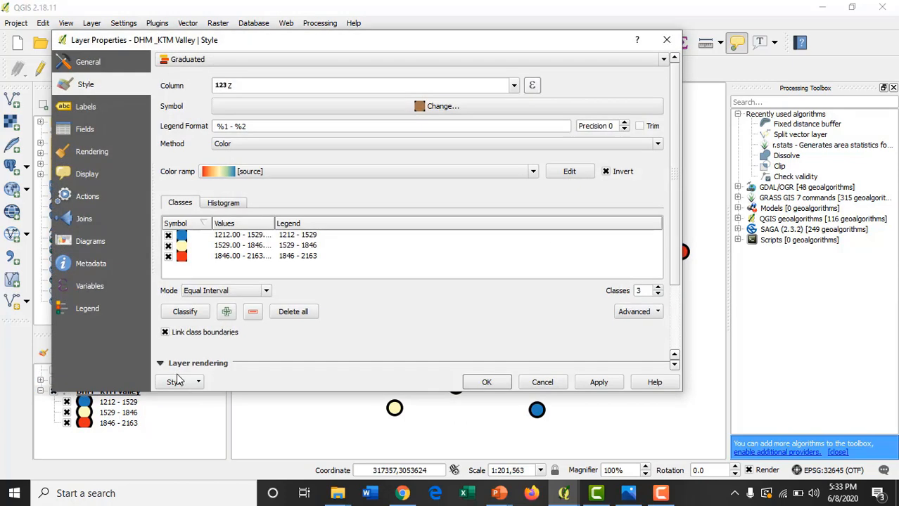
click(532, 144)
click(519, 165)
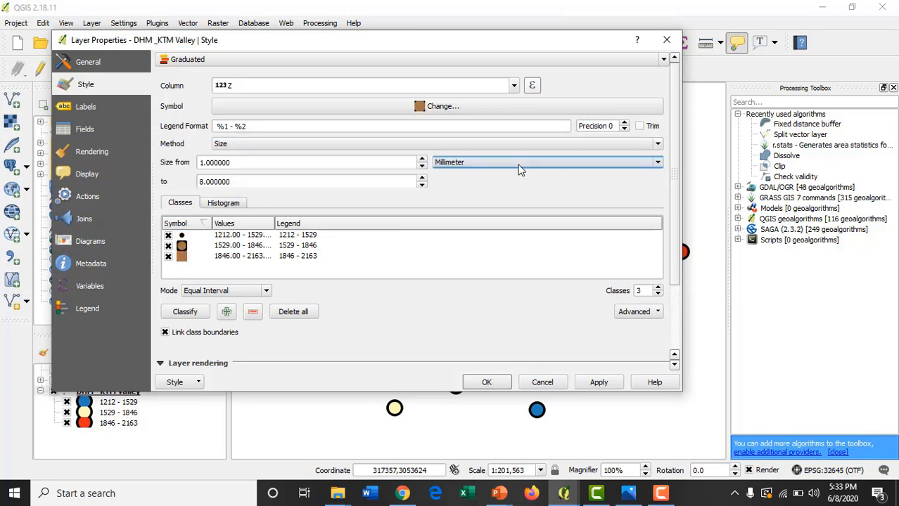
click(594, 382)
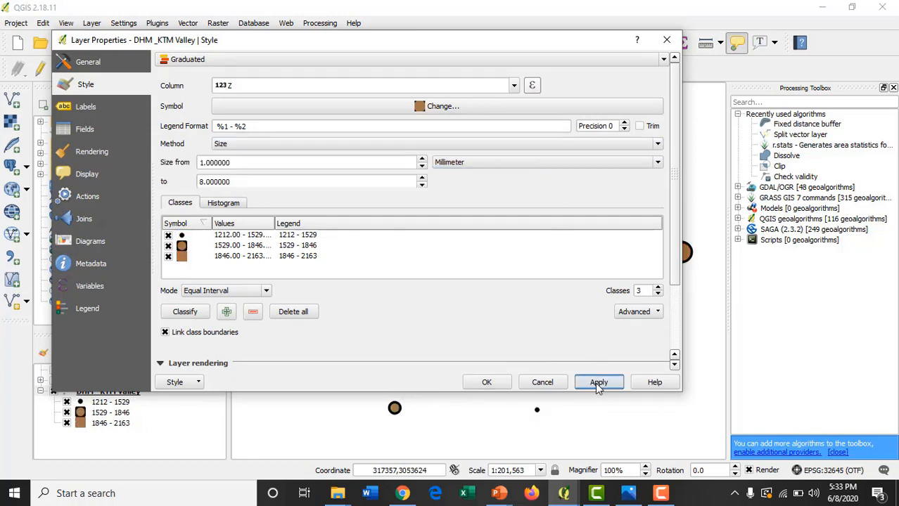
click(475, 381)
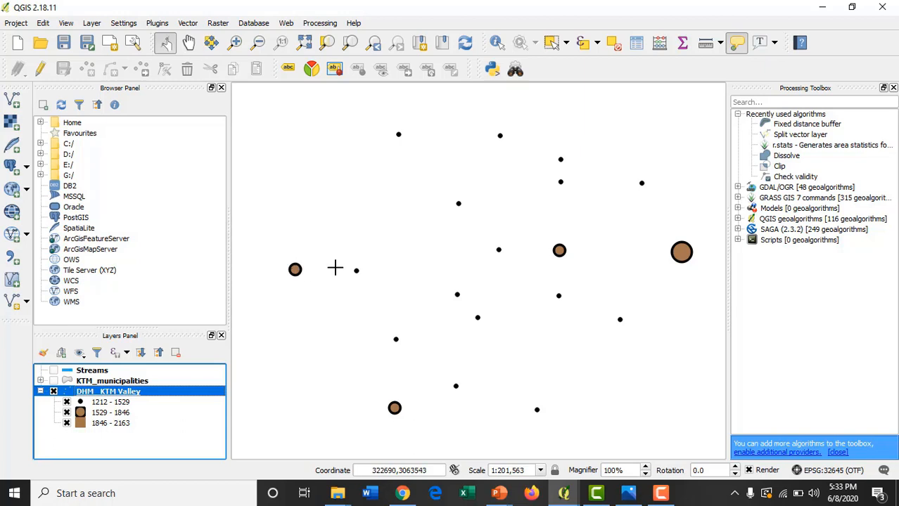
mouse_move(680, 254)
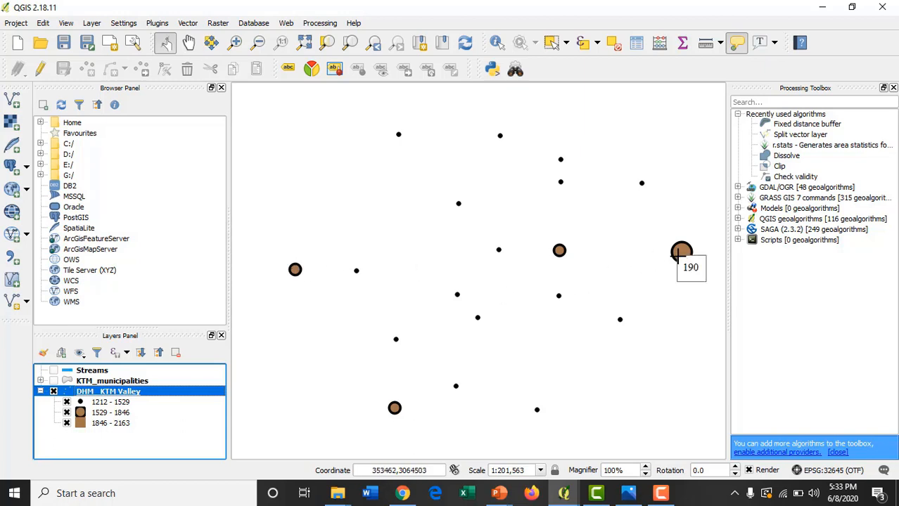